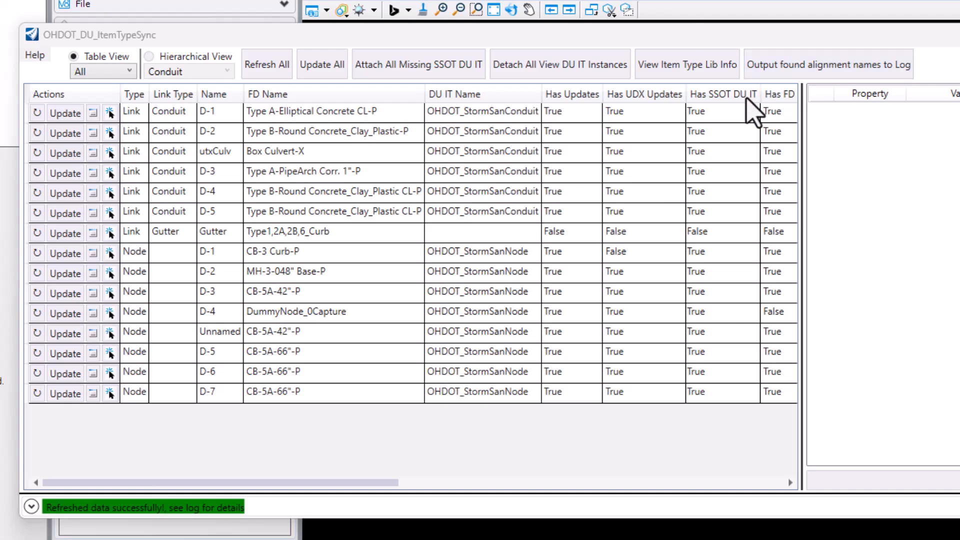
View the image of the five-button OHDOT_DU_ItemTypeSync dialog, put it away and reposition the table window.
{"action": "left_click_drag", "start_coordinate": [959, 5], "coordinate": [605, 0]}
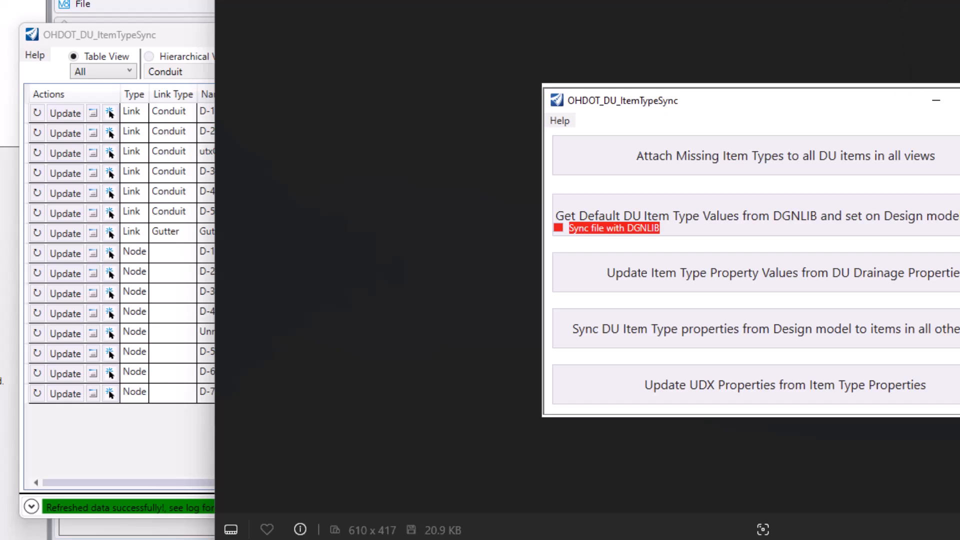
{"action": "left_click_drag", "start_coordinate": [500, 1], "coordinate": [594, 0]}
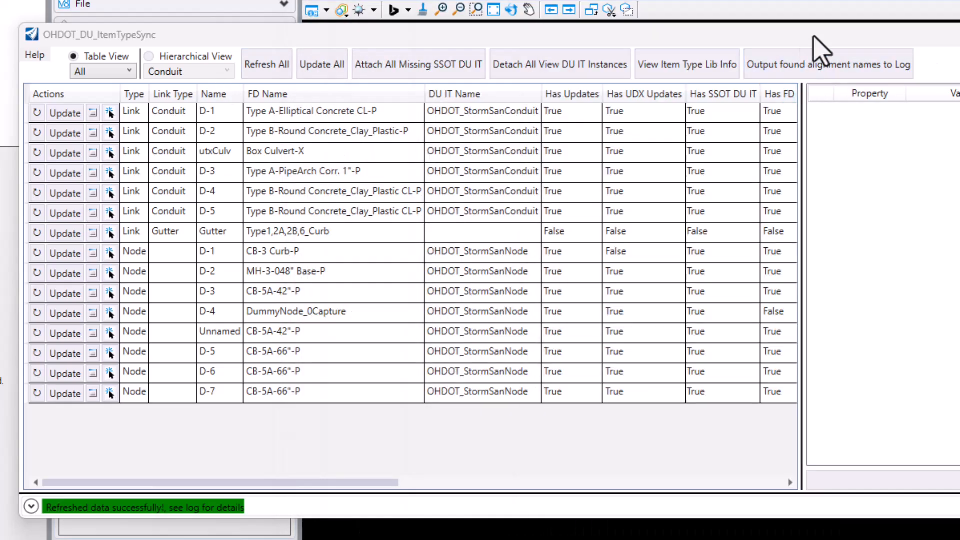
{"action": "left_click_drag", "start_coordinate": [820, 40], "coordinate": [889, 3]}
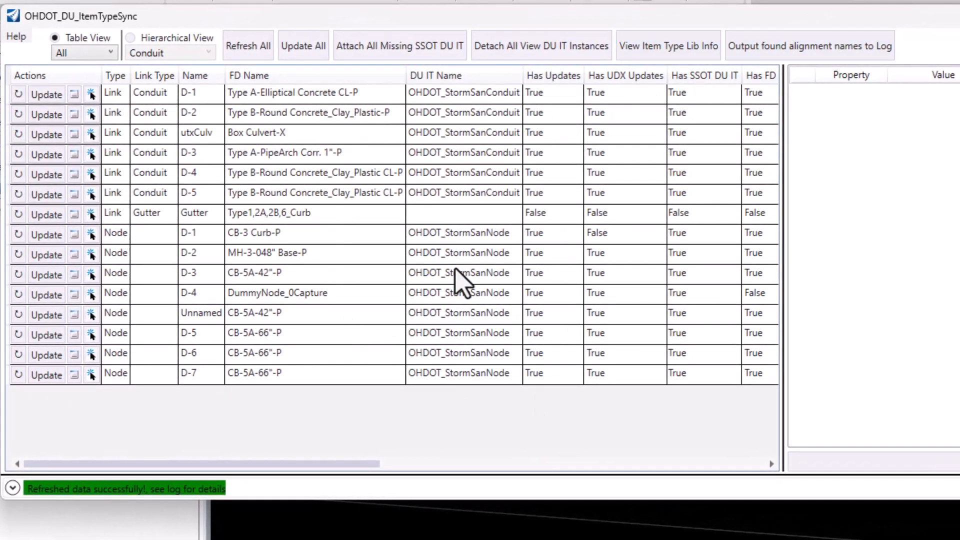
Expand and enlarge the results log, read its entries through to the last one, and reduce its height again.
{"action": "left_click", "coordinate": [13, 488]}
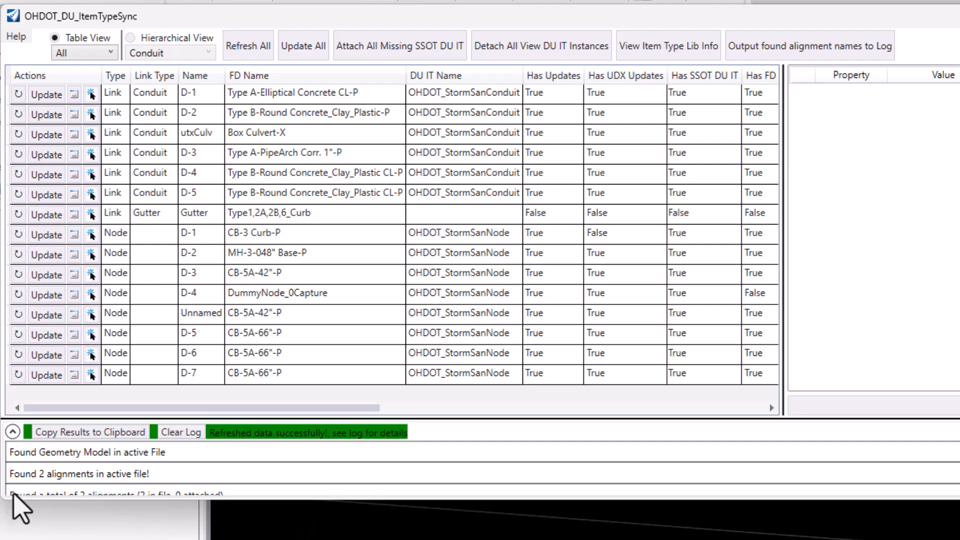
{"action": "left_click_drag", "start_coordinate": [449, 419], "coordinate": [455, 313]}
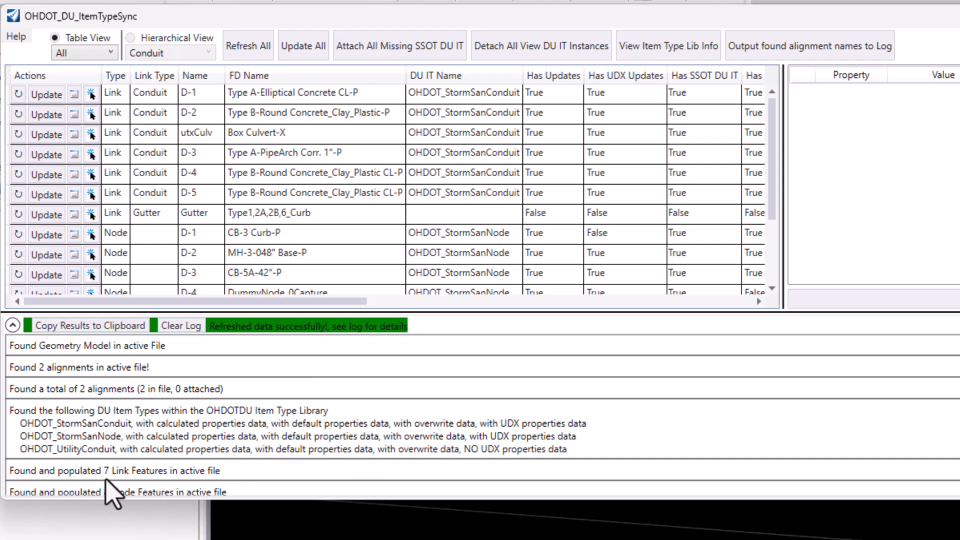
{"action": "scroll", "coordinate": [381, 426], "scroll_direction": "down", "scroll_amount": 1}
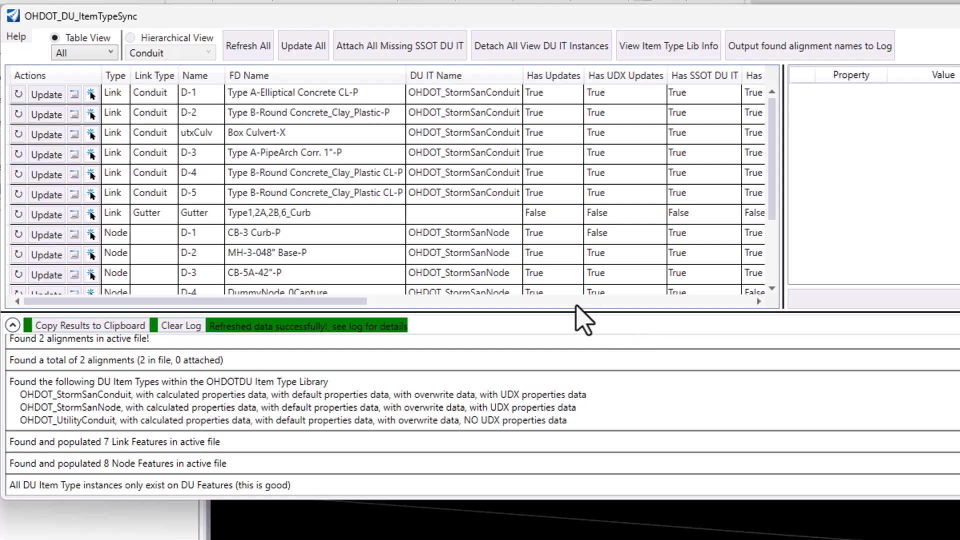
{"action": "left_click_drag", "start_coordinate": [575, 311], "coordinate": [575, 374]}
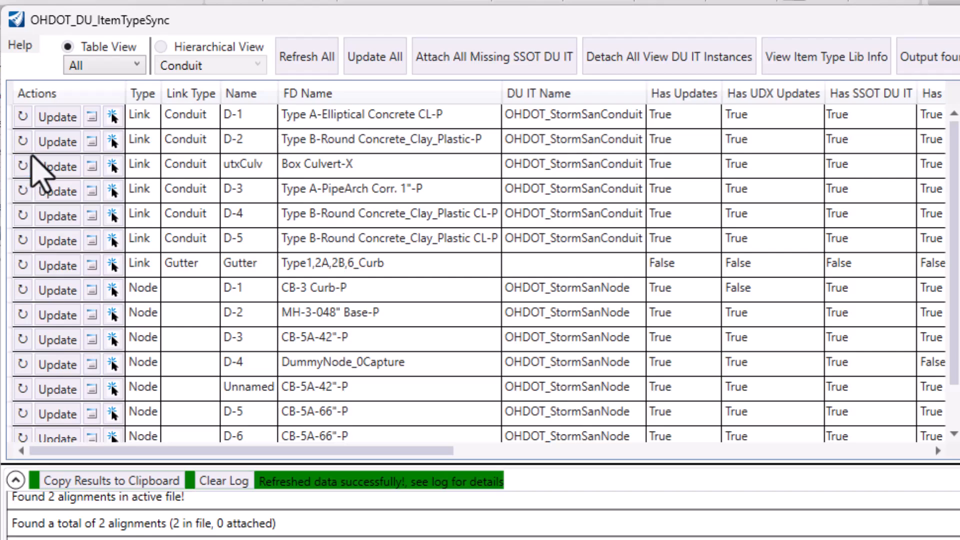
Filter the table view to Conduit items, compare it with the Gutter filter, and return it to Conduit.
{"action": "left_click", "coordinate": [137, 65]}
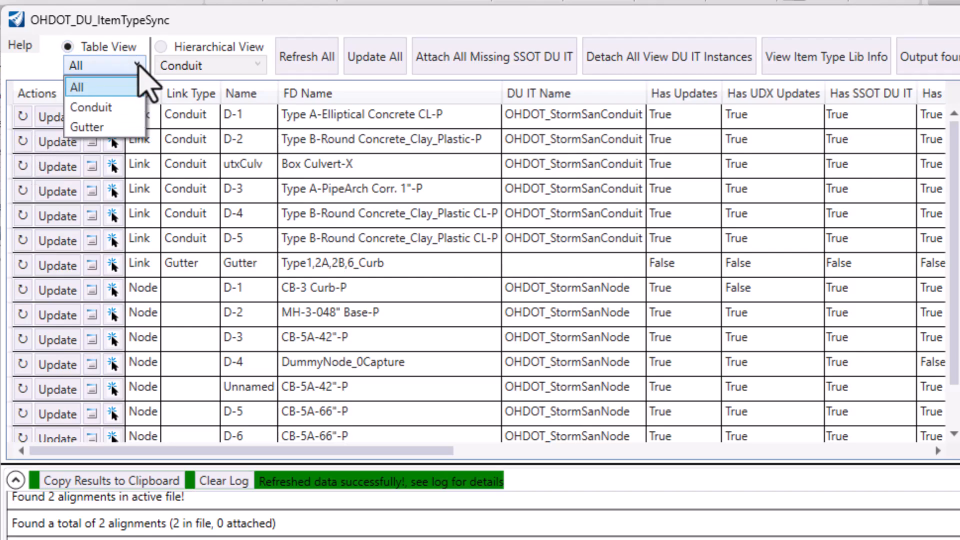
{"action": "left_click", "coordinate": [119, 107]}
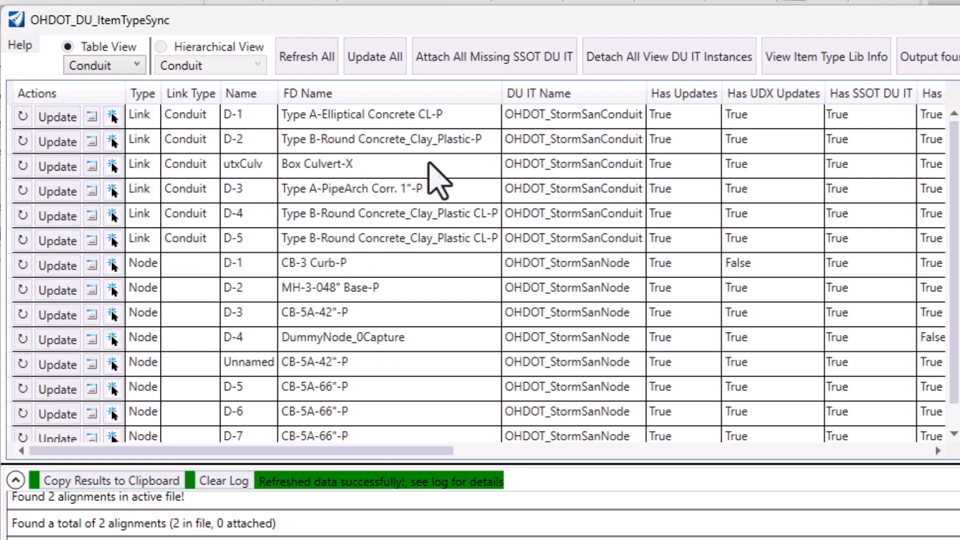
{"action": "scroll", "coordinate": [413, 295], "scroll_direction": "down", "scroll_amount": 1}
{"action": "scroll", "coordinate": [404, 294], "scroll_direction": "up", "scroll_amount": 1}
{"action": "left_click", "coordinate": [120, 68]}
{"action": "left_click", "coordinate": [119, 123]}
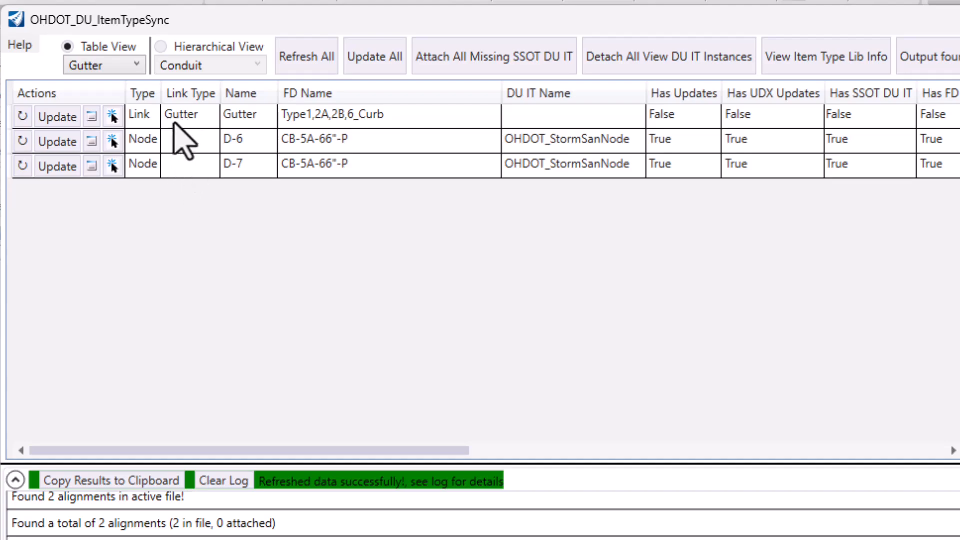
{"action": "left_click", "coordinate": [110, 63]}
{"action": "left_click", "coordinate": [120, 105]}
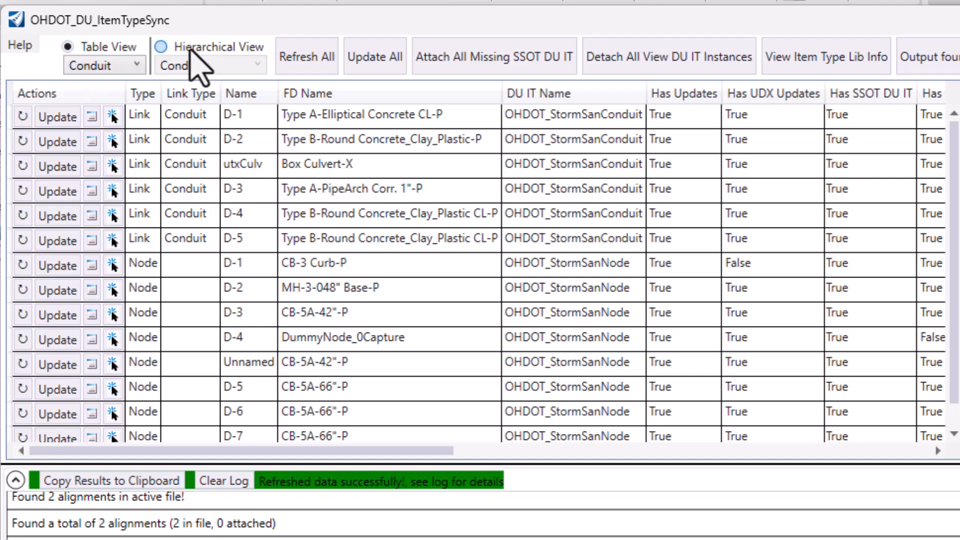
Switch to the hierarchical view, inspect the Gutter network, and return the view to the Conduit network.
{"action": "left_click", "coordinate": [168, 46]}
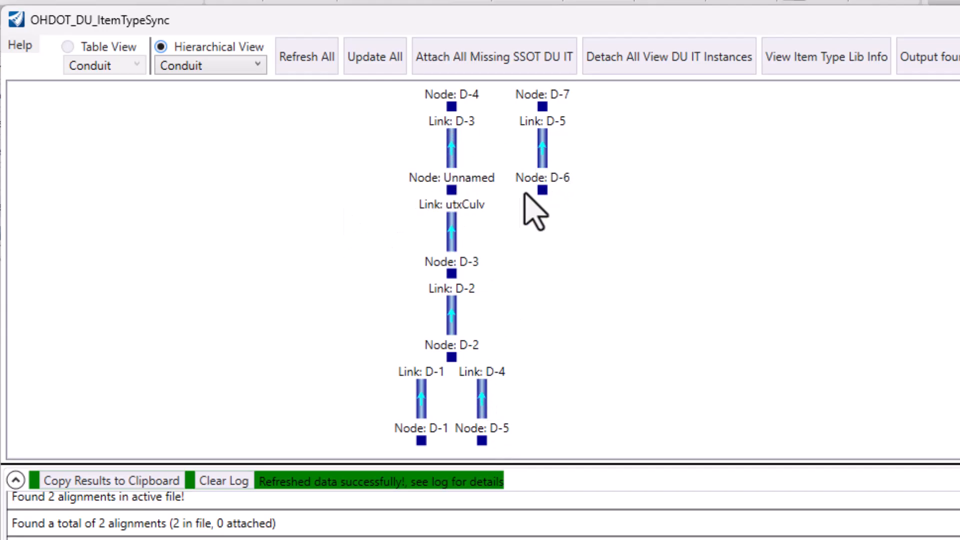
{"action": "left_click", "coordinate": [255, 70]}
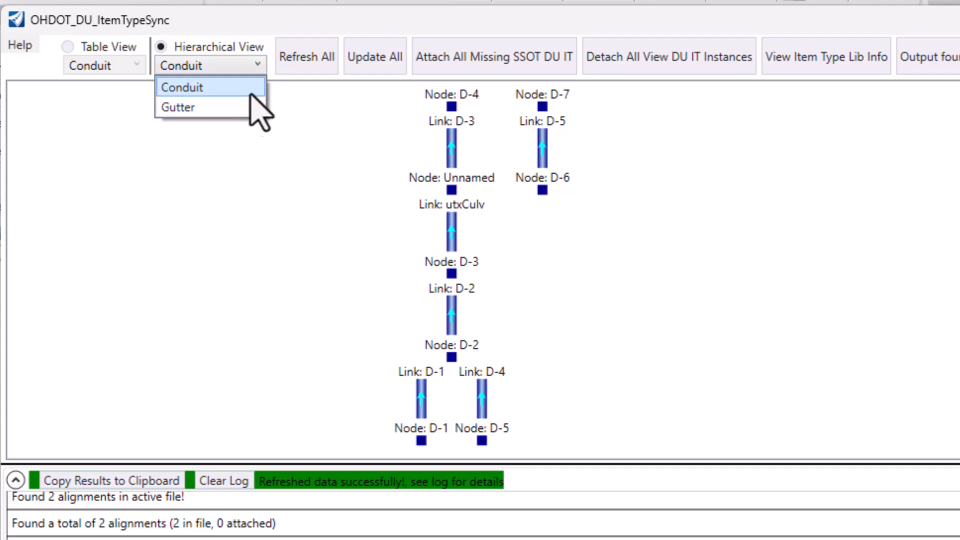
{"action": "left_click", "coordinate": [232, 109]}
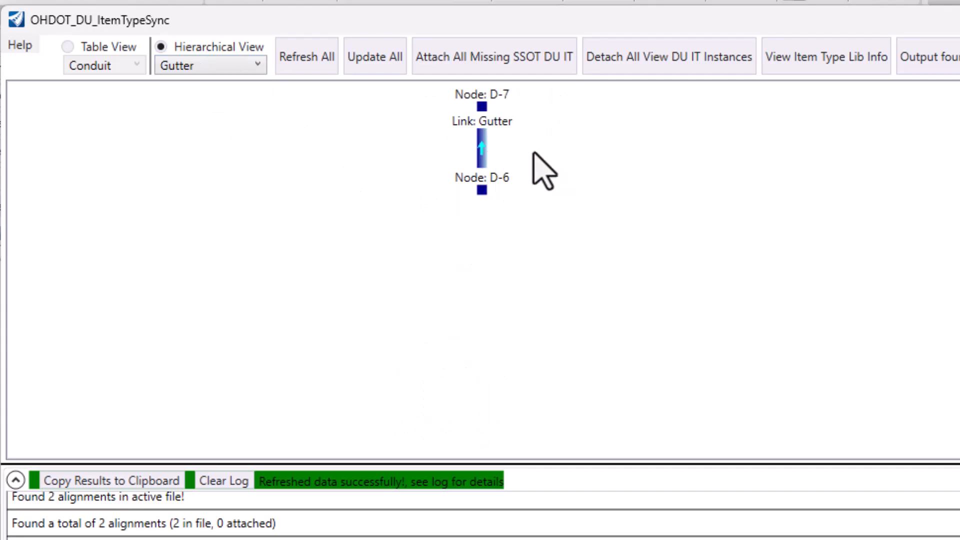
{"action": "left_click", "coordinate": [262, 69]}
{"action": "left_click", "coordinate": [258, 95]}
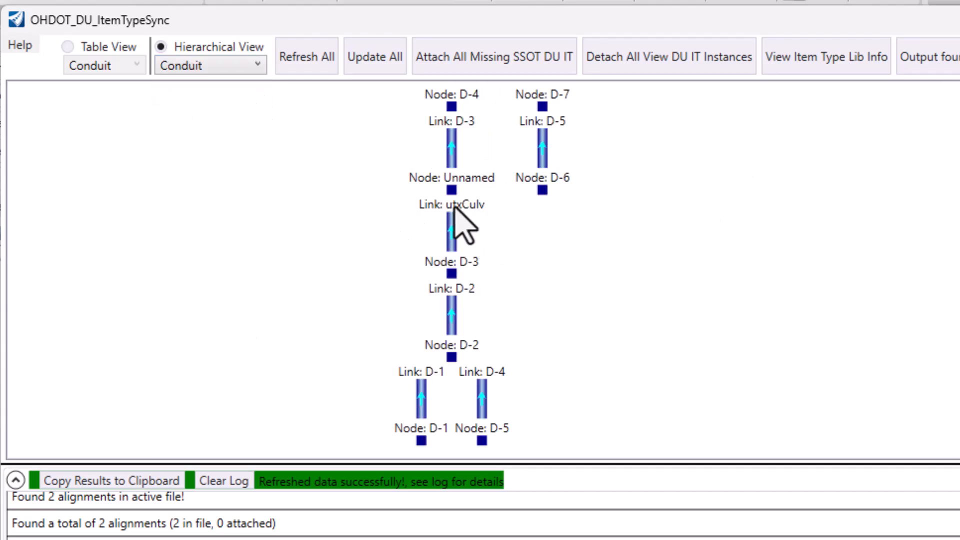
Compare the table and hierarchical views, inspect node D-4's details in the hierarchy, and return to the table view.
{"action": "left_click", "coordinate": [127, 44]}
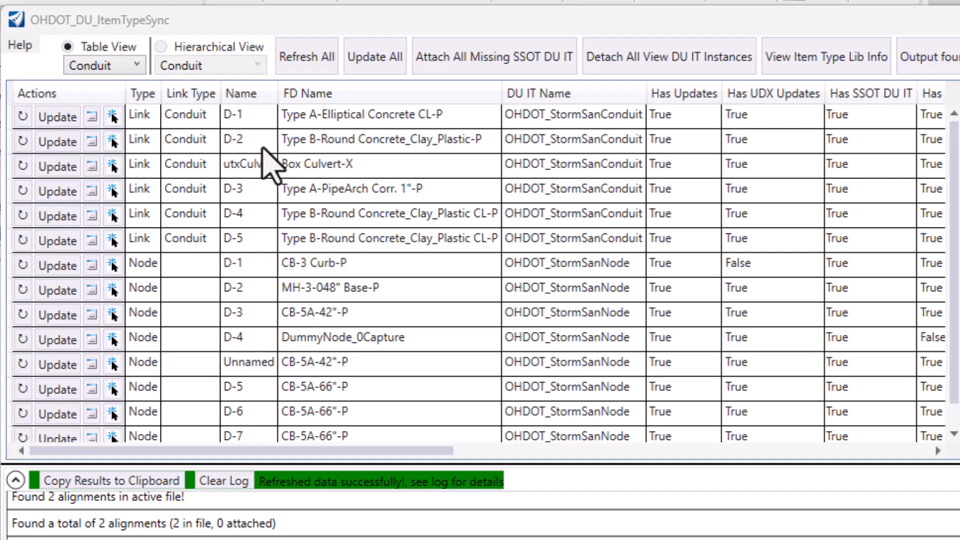
{"action": "left_click", "coordinate": [186, 50]}
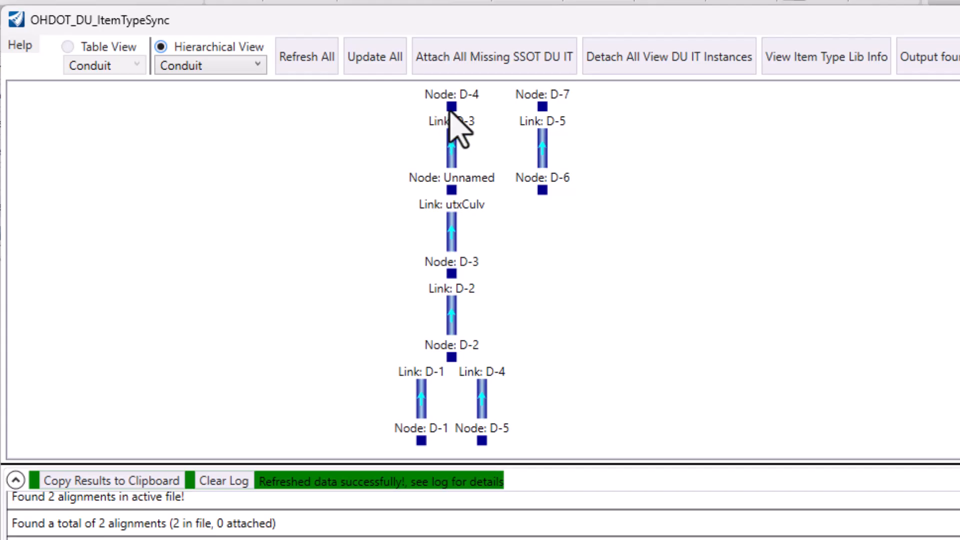
{"action": "mouse_move", "coordinate": [452, 107]}
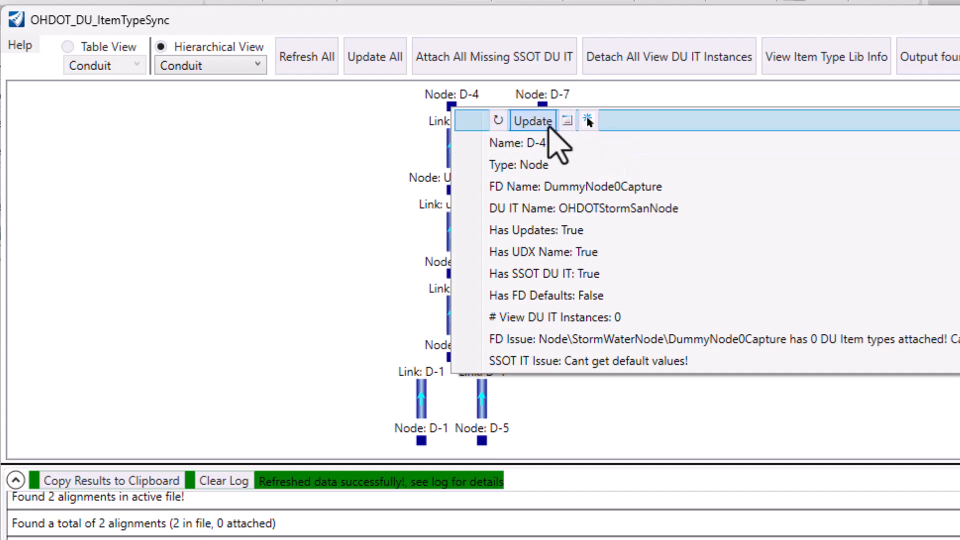
{"action": "left_click", "coordinate": [111, 47]}
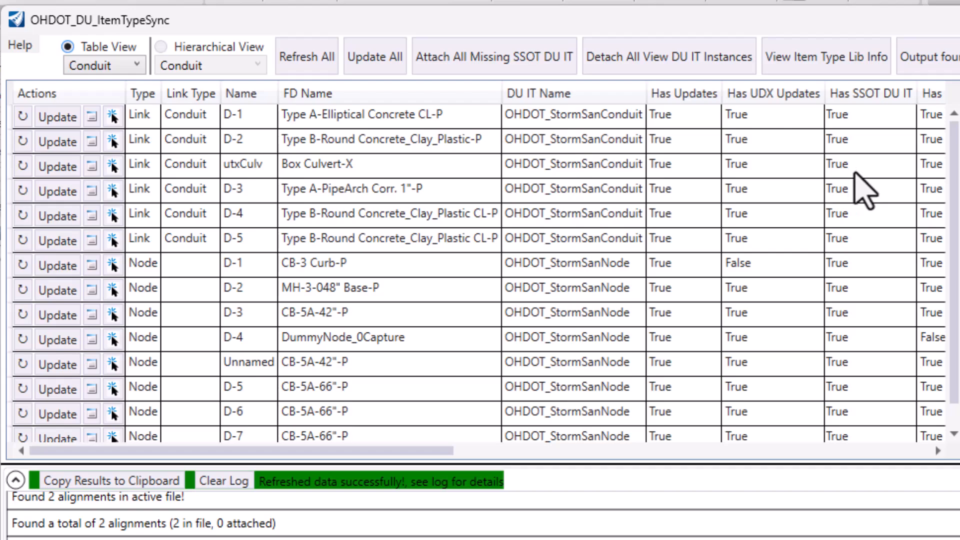
Look through the rows of the Conduit table, checking the update, feature default and issue columns.
{"action": "scroll", "coordinate": [875, 398], "scroll_direction": "down", "scroll_amount": 1}
{"action": "scroll", "coordinate": [884, 413], "scroll_direction": "up", "scroll_amount": 1}
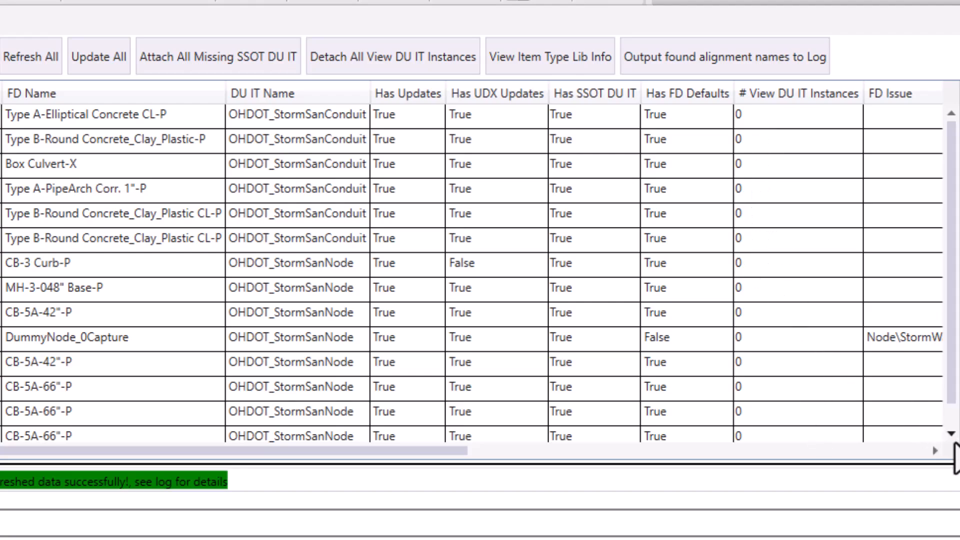
{"action": "left_click", "coordinate": [950, 438]}
{"action": "left_click_drag", "start_coordinate": [950, 410], "coordinate": [950, 331]}
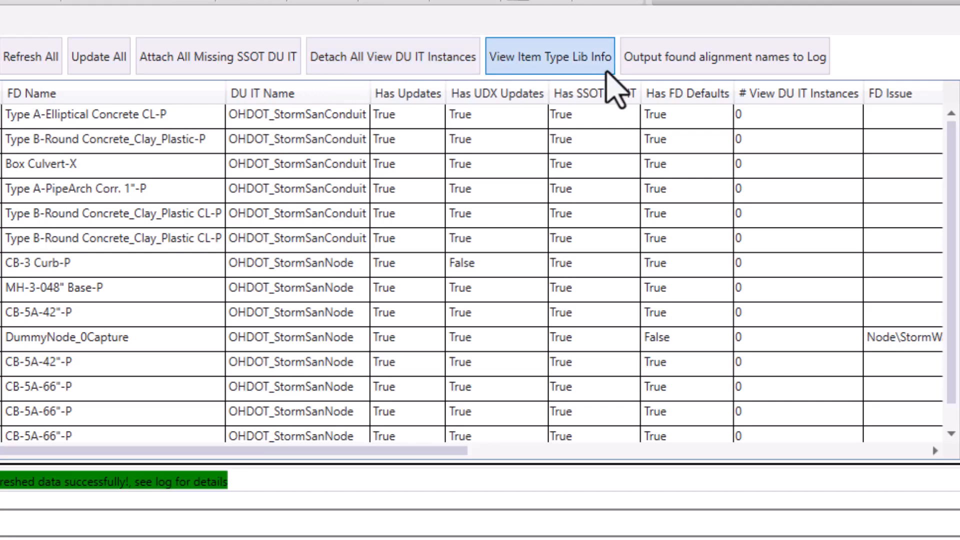
Output the found alignment names to the log and read the added entries.
{"action": "left_click", "coordinate": [705, 68]}
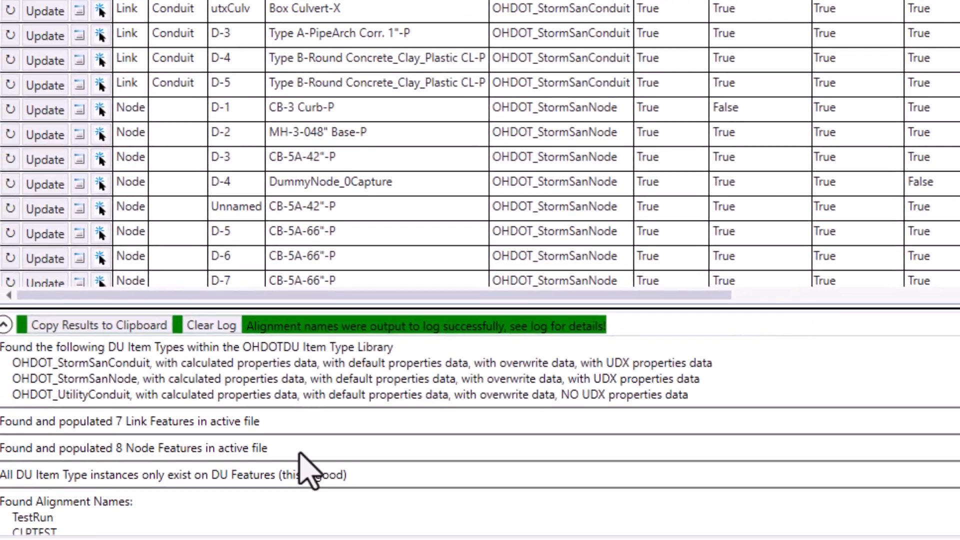
{"action": "scroll", "coordinate": [225, 471], "scroll_direction": "down", "scroll_amount": 1}
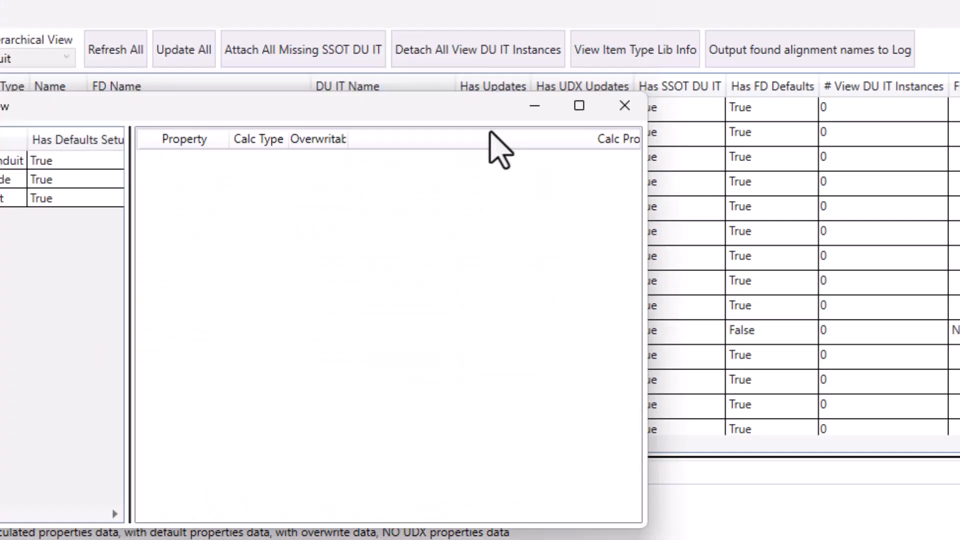
Open the item type library info, reposition its window, and widen the item type list to show all setup columns.
{"action": "left_click_drag", "start_coordinate": [487, 103], "coordinate": [424, 0]}
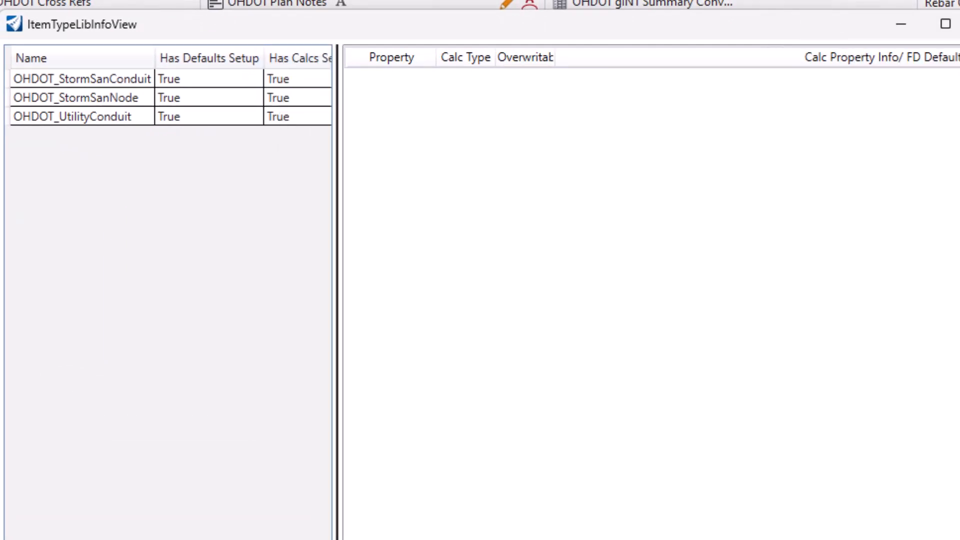
{"action": "left_click_drag", "start_coordinate": [959, 539], "coordinate": [959, 539]}
{"action": "left_click_drag", "start_coordinate": [493, 523], "coordinate": [824, 527]}
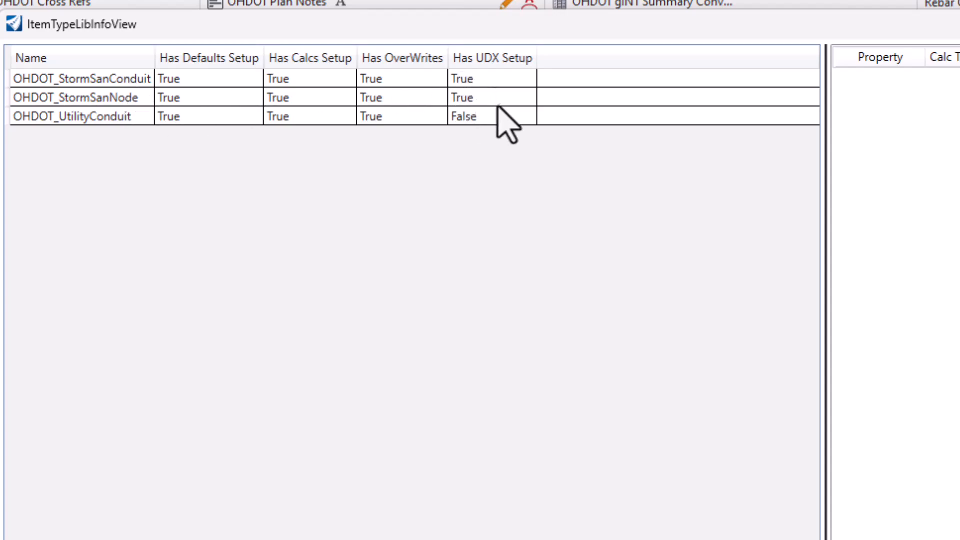
Show the properties of OHDOT_StormSanConduit, enlarging the property pane and widening the Property and Overwritable columns.
{"action": "left_click", "coordinate": [448, 80]}
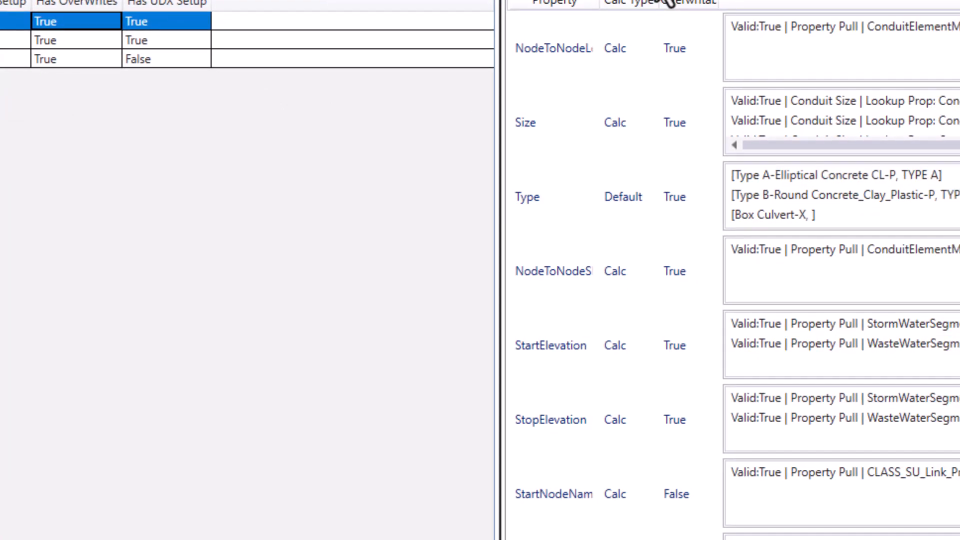
{"action": "left_click_drag", "start_coordinate": [500, 205], "coordinate": [0, 188]}
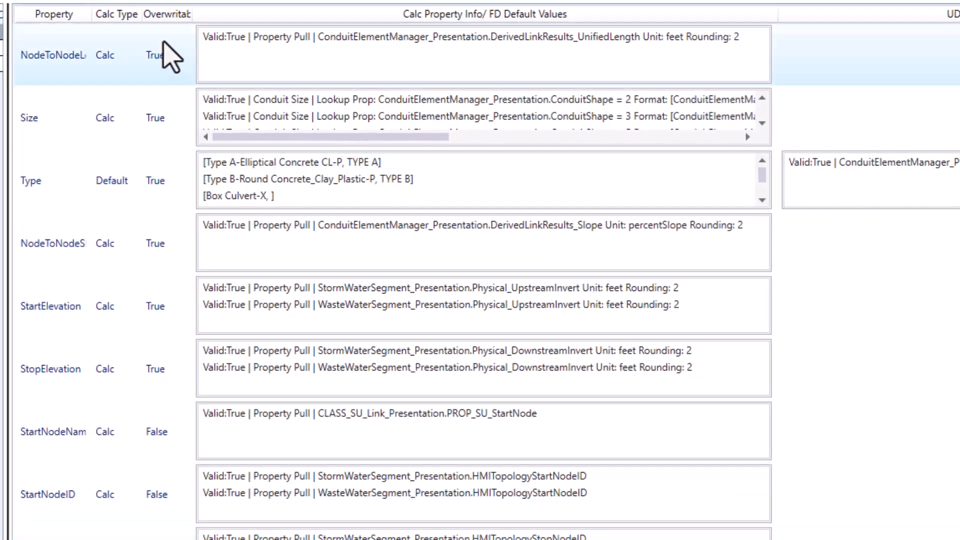
{"action": "left_click_drag", "start_coordinate": [91, 14], "coordinate": [142, 14]}
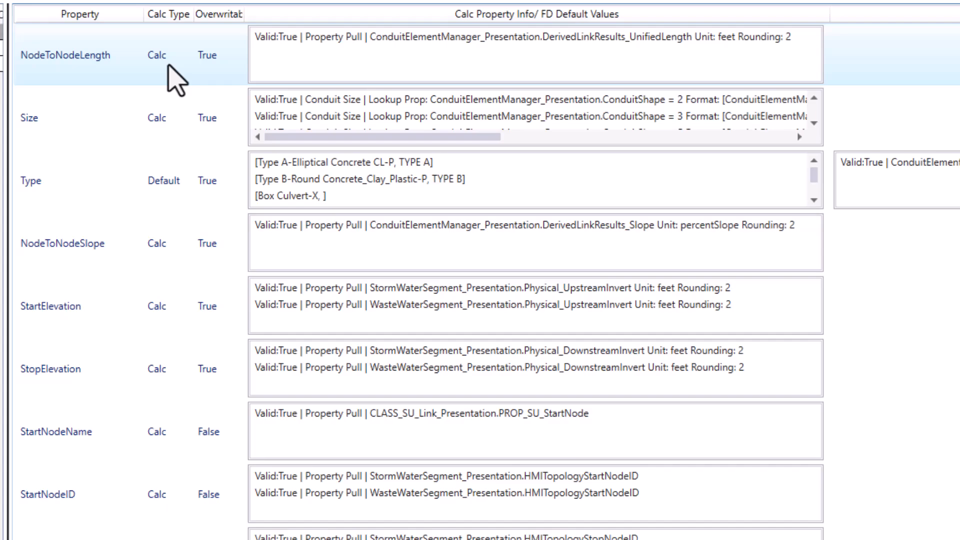
{"action": "left_click_drag", "start_coordinate": [244, 18], "coordinate": [262, 18]}
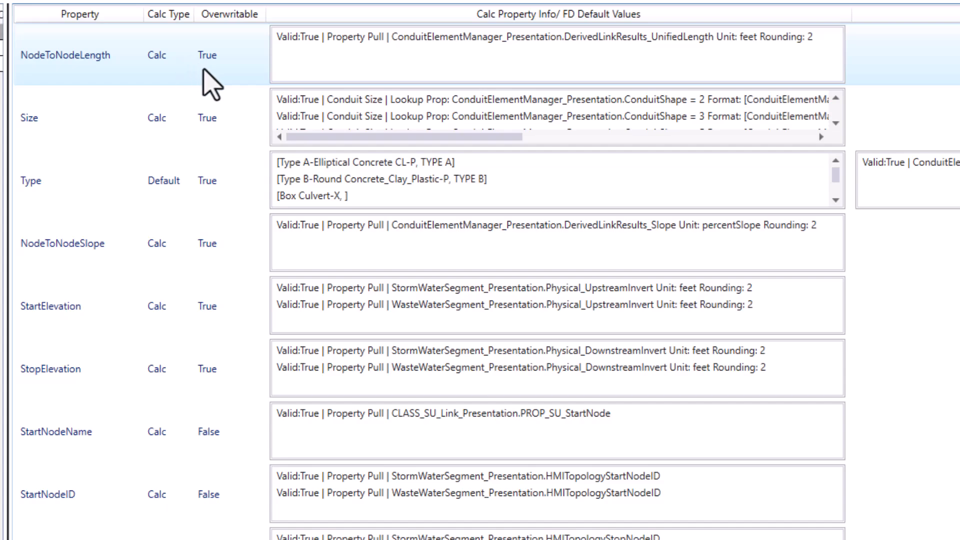
Examine the Calc, Default, Readonly and None calculation types across the full OHDOT_StormSanConduit property list, and return to its start.
{"action": "left_click", "coordinate": [149, 195]}
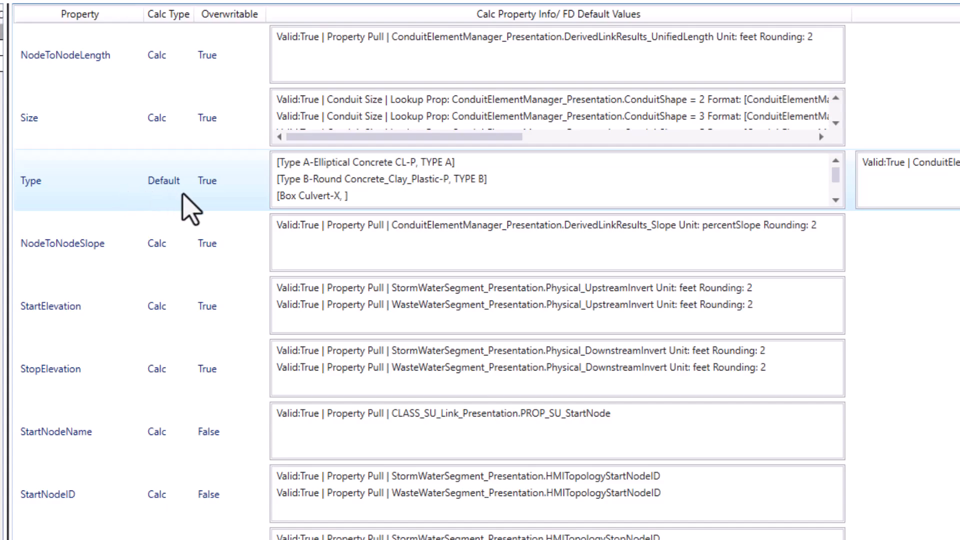
{"action": "scroll", "coordinate": [223, 247], "scroll_direction": "down", "scroll_amount": 3}
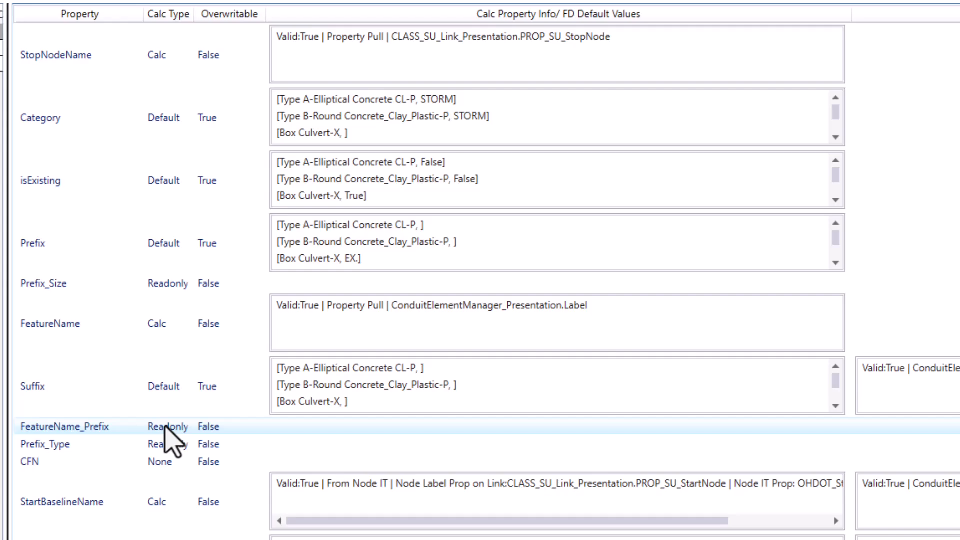
{"action": "scroll", "coordinate": [170, 410], "scroll_direction": "down", "scroll_amount": 4}
{"action": "scroll", "coordinate": [159, 377], "scroll_direction": "up", "scroll_amount": 1}
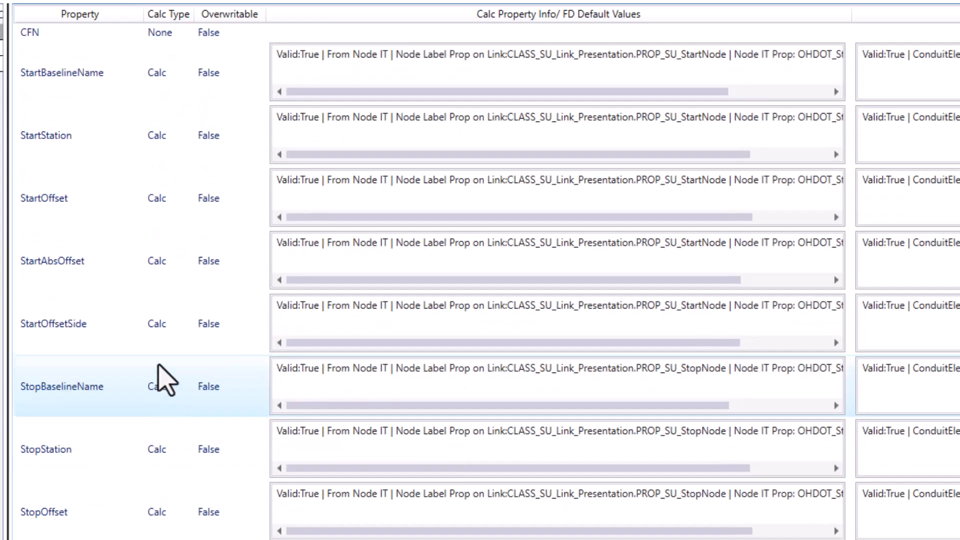
{"action": "scroll", "coordinate": [159, 385], "scroll_direction": "up", "scroll_amount": 1}
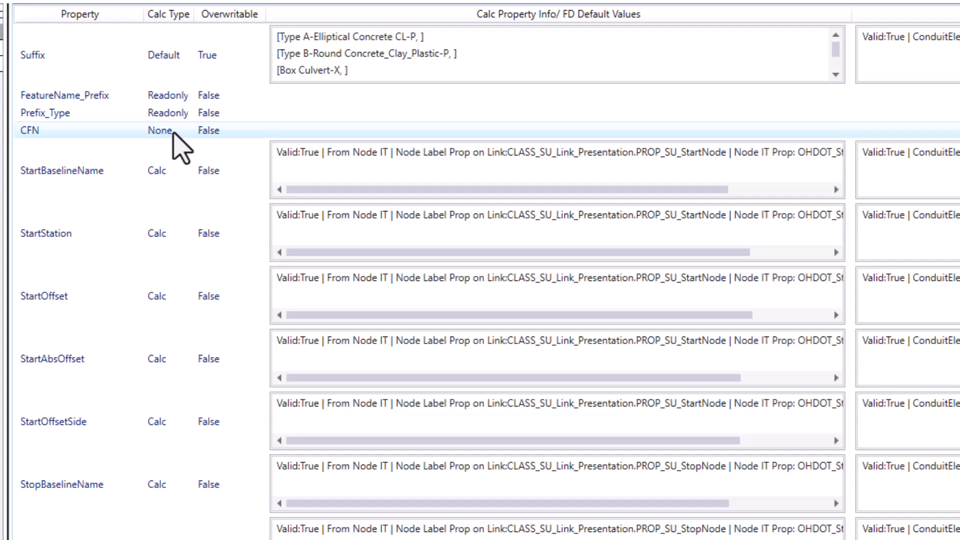
{"action": "scroll", "coordinate": [181, 148], "scroll_direction": "down", "scroll_amount": 3}
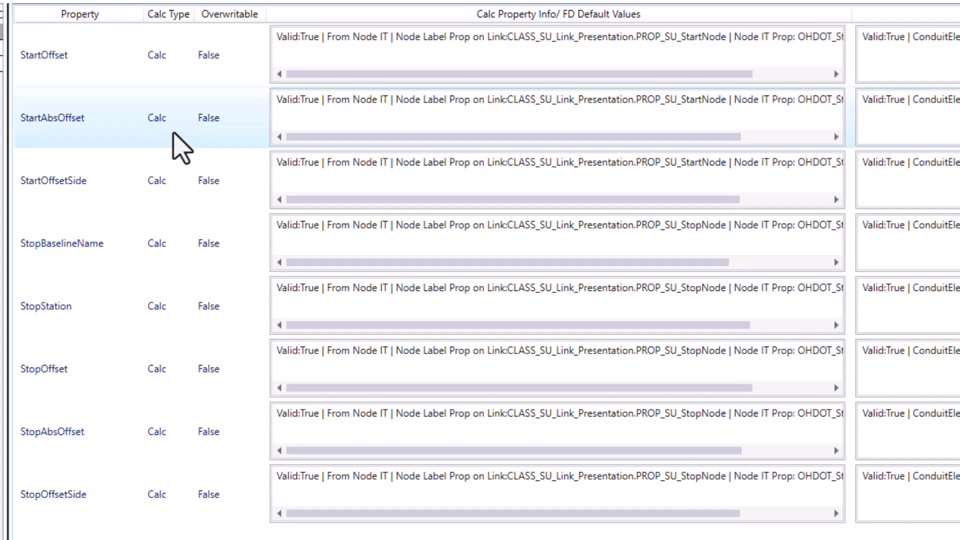
{"action": "scroll", "coordinate": [183, 150], "scroll_direction": "up", "scroll_amount": 10}
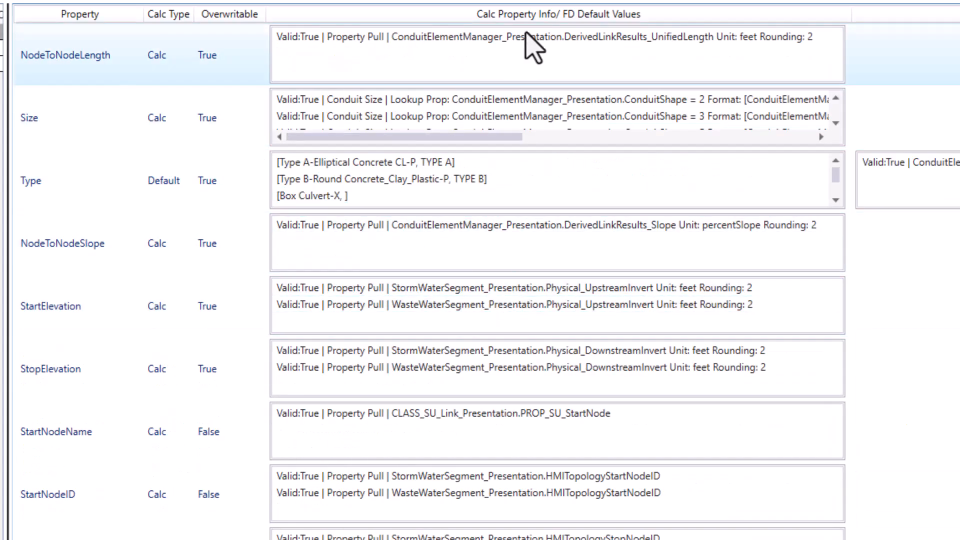
Compare the calculation info and feature definition defaults with the UDX property info across the OHDOT_StormSanConduit properties.
{"action": "scroll", "coordinate": [486, 280], "scroll_direction": "right", "scroll_amount": 5}
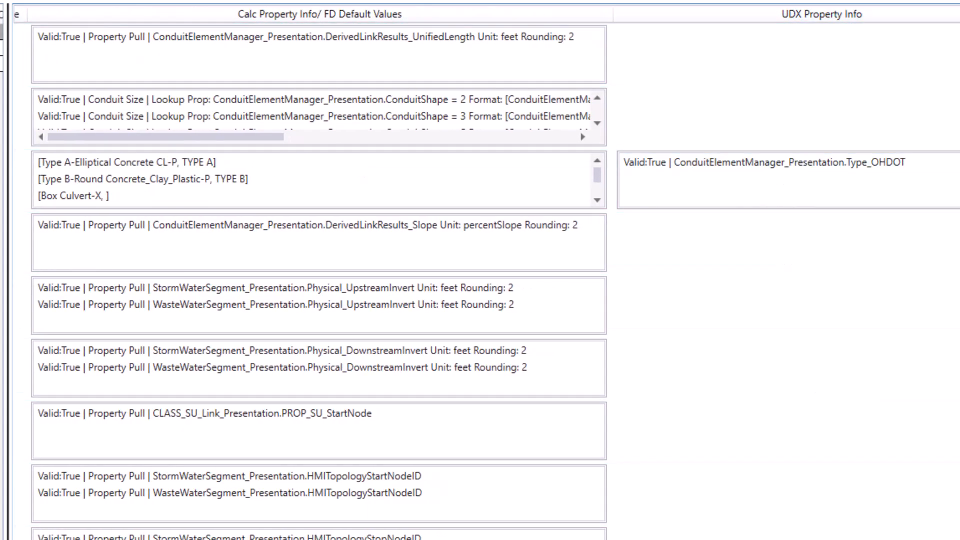
{"action": "scroll", "coordinate": [480, 280], "scroll_direction": "left", "scroll_amount": 5}
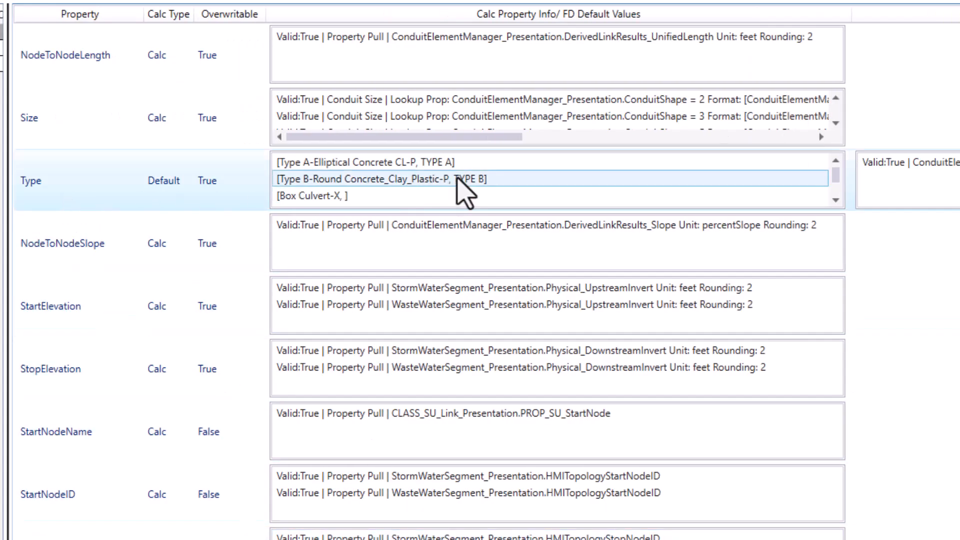
{"action": "scroll", "coordinate": [514, 149], "scroll_direction": "right", "scroll_amount": 5}
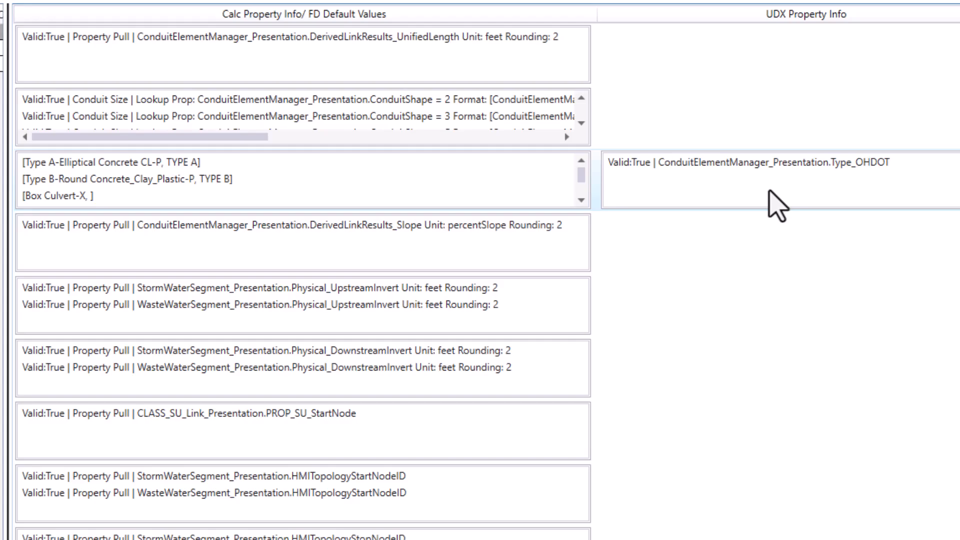
{"action": "scroll", "coordinate": [849, 514], "scroll_direction": "down", "scroll_amount": 10}
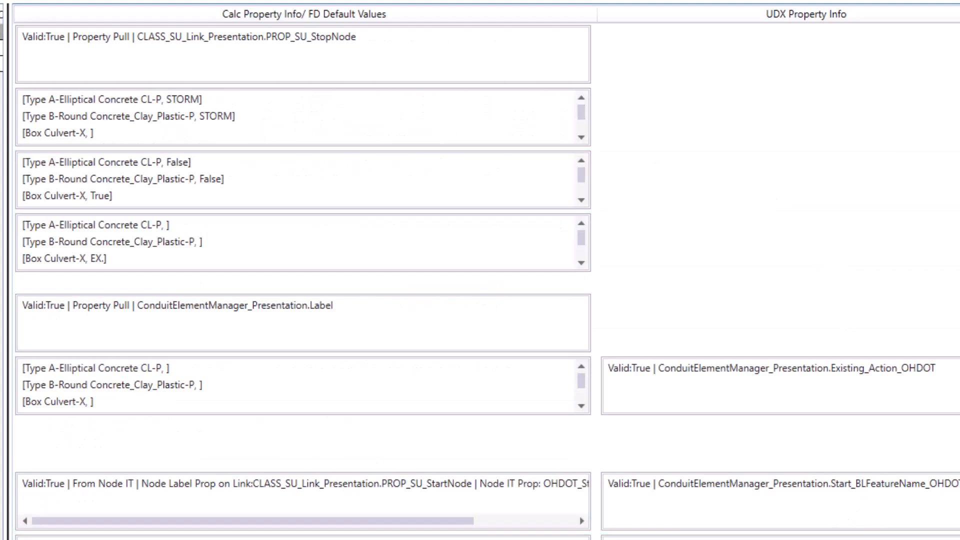
{"action": "scroll", "coordinate": [480, 269], "scroll_direction": "left", "scroll_amount": 5}
Review the property setups of OHDOT_StormSanNode and OHDOT_UtilityConduit, and close the item type library info.
{"action": "scroll", "coordinate": [480, 270], "scroll_direction": "down", "scroll_amount": 10}
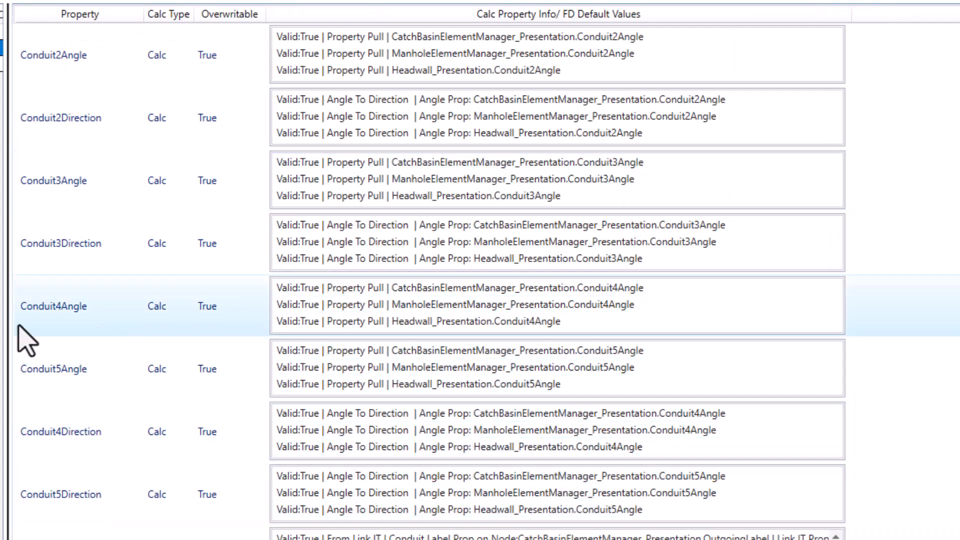
{"action": "scroll", "coordinate": [97, 330], "scroll_direction": "down", "scroll_amount": 5}
{"action": "scroll", "coordinate": [161, 146], "scroll_direction": "up", "scroll_amount": 15}
{"action": "left_click", "coordinate": [1, 64]}
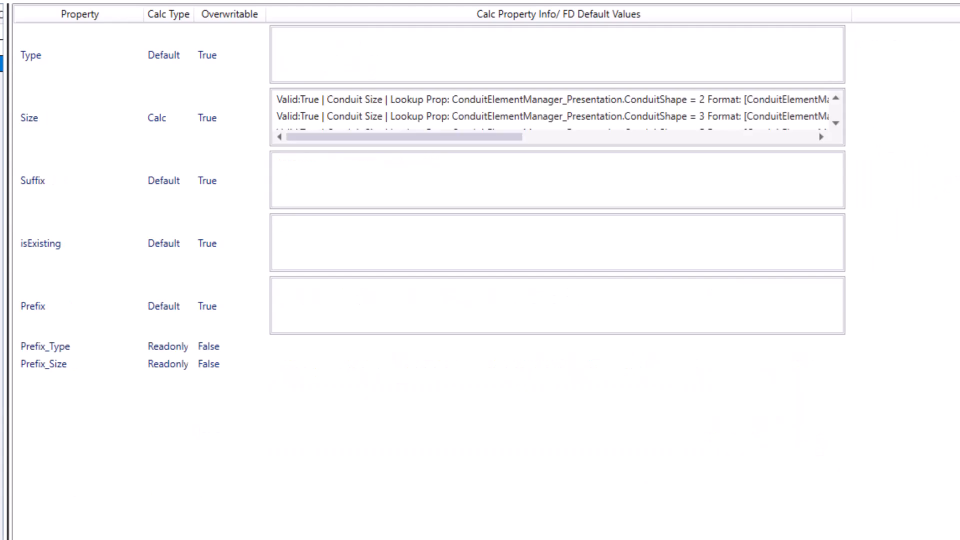
{"action": "left_click", "coordinate": [958, 2]}
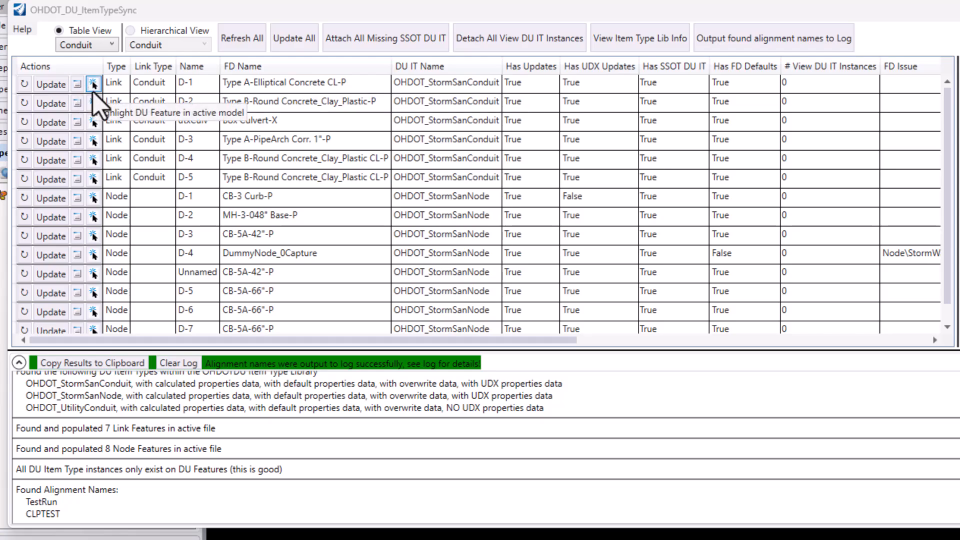
Move the sync window clear of the drainage network and zoom the model to conduit link D-2 from its table row.
{"action": "left_click_drag", "start_coordinate": [454, 19], "coordinate": [958, 256]}
{"action": "scroll", "coordinate": [557, 161], "scroll_direction": "down", "scroll_amount": 2}
{"action": "left_click", "coordinate": [456, 158]}
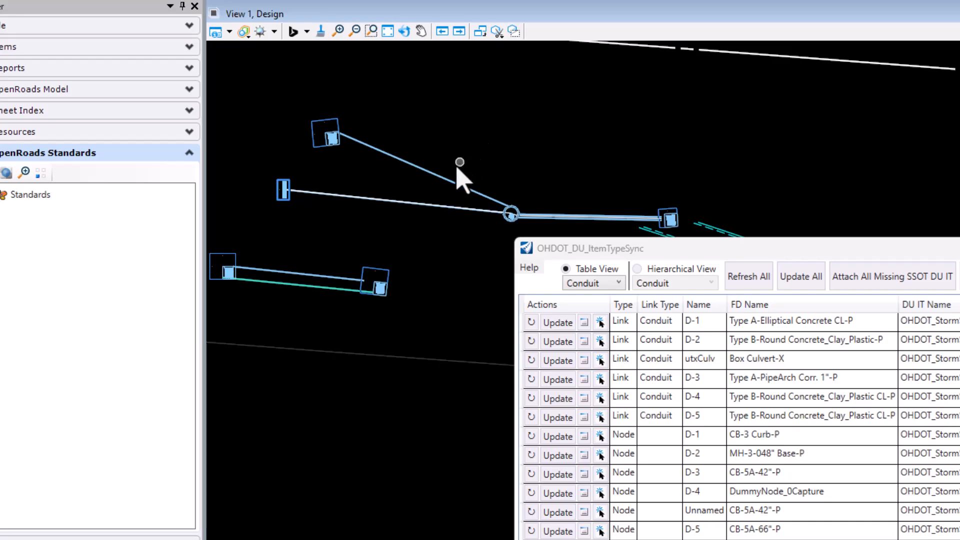
{"action": "middle_click_drag", "start_coordinate": [505, 144], "coordinate": [364, 161]}
{"action": "right_click", "coordinate": [514, 135]}
{"action": "left_click", "coordinate": [556, 104]}
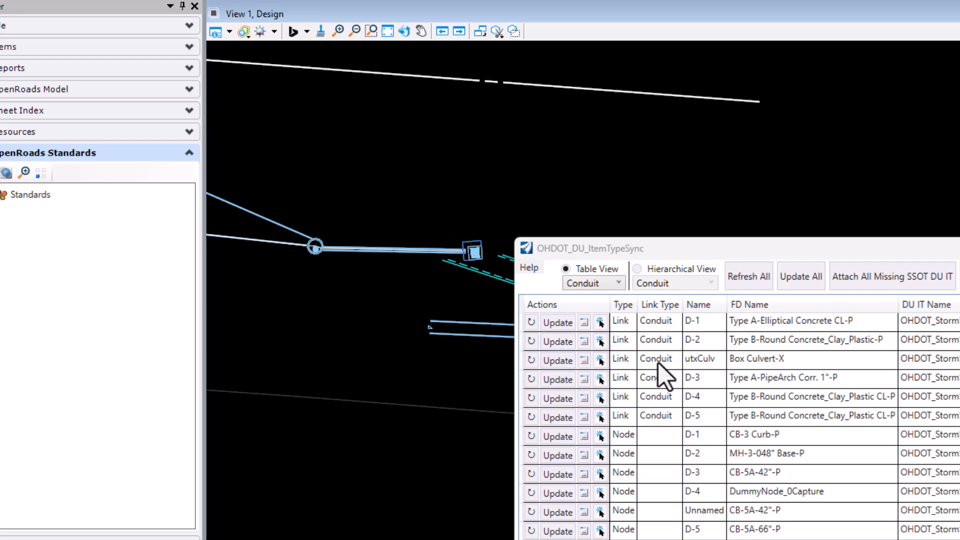
{"action": "left_click", "coordinate": [667, 341]}
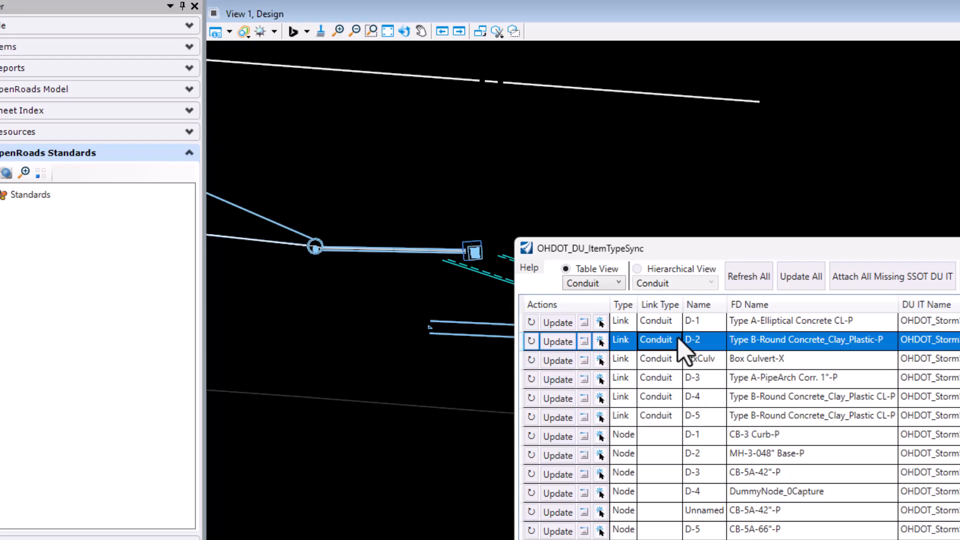
{"action": "left_click", "coordinate": [583, 342]}
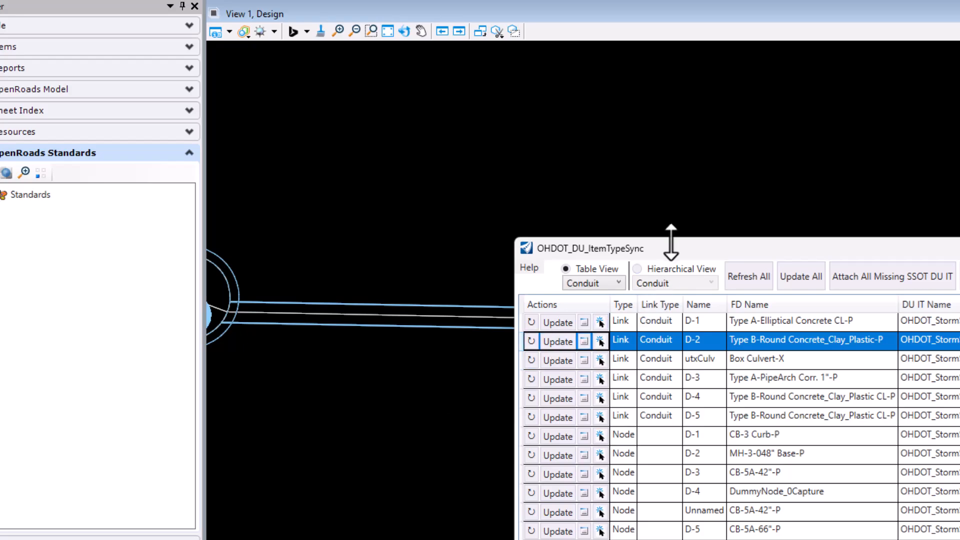
Select conduit link D-2 in the active model from its table row and inspect its attached item types in the element properties.
{"action": "left_click_drag", "start_coordinate": [676, 249], "coordinate": [934, 390]}
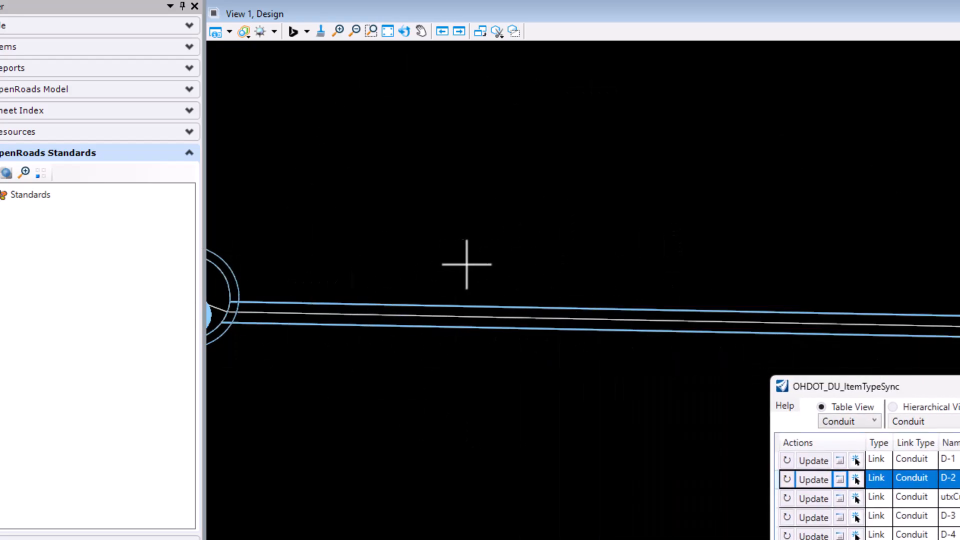
{"action": "scroll", "coordinate": [564, 255], "scroll_direction": "down", "scroll_amount": 5}
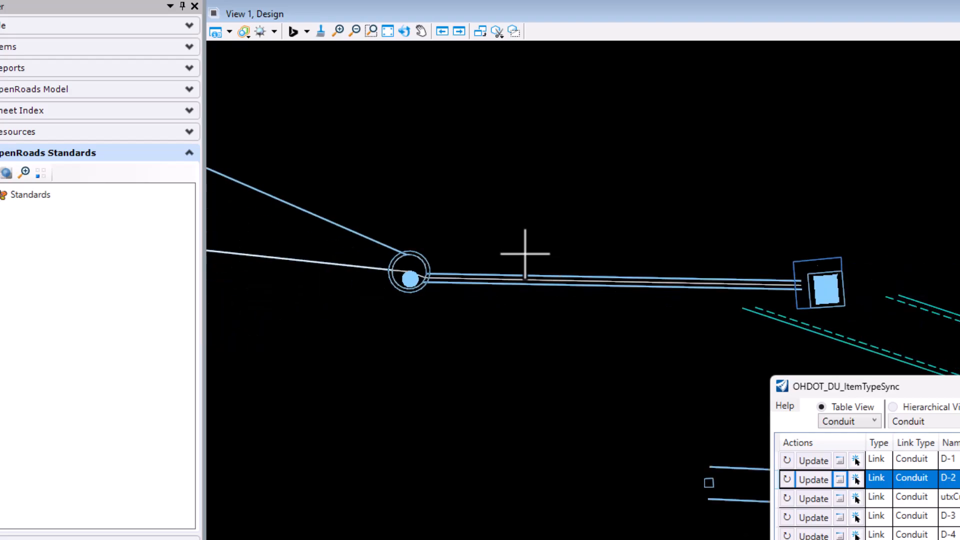
{"action": "left_click_drag", "start_coordinate": [824, 387], "coordinate": [741, 162]}
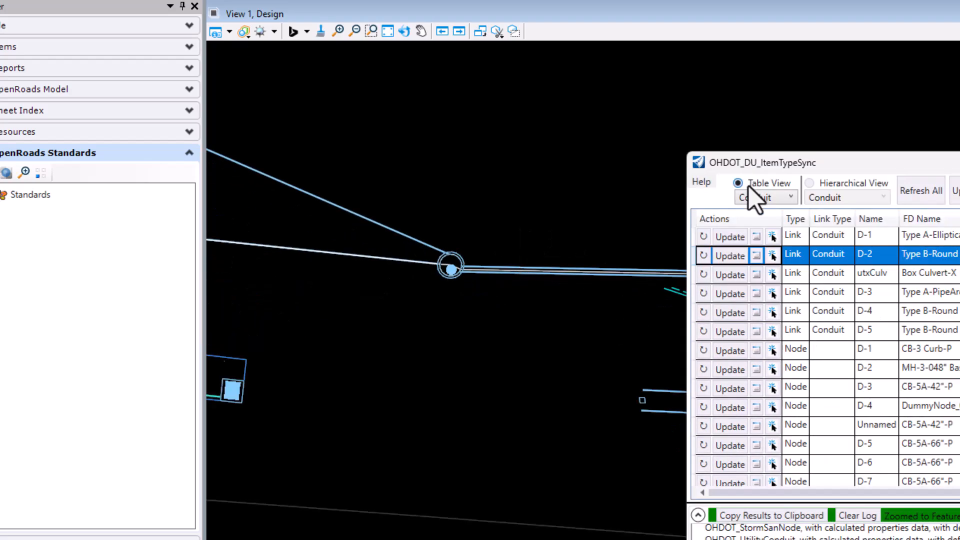
{"action": "left_click", "coordinate": [773, 256]}
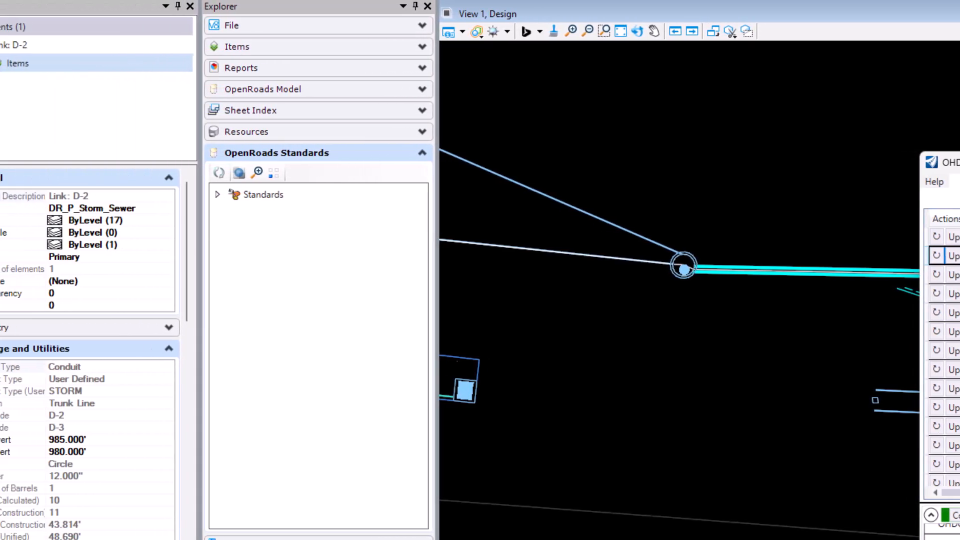
{"action": "left_click", "coordinate": [40, 63]}
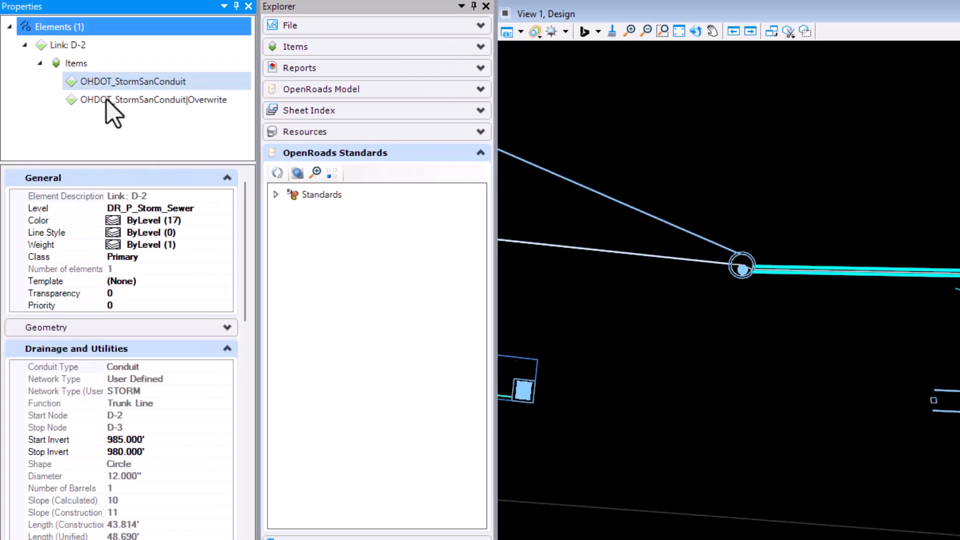
{"action": "left_click", "coordinate": [39, 64]}
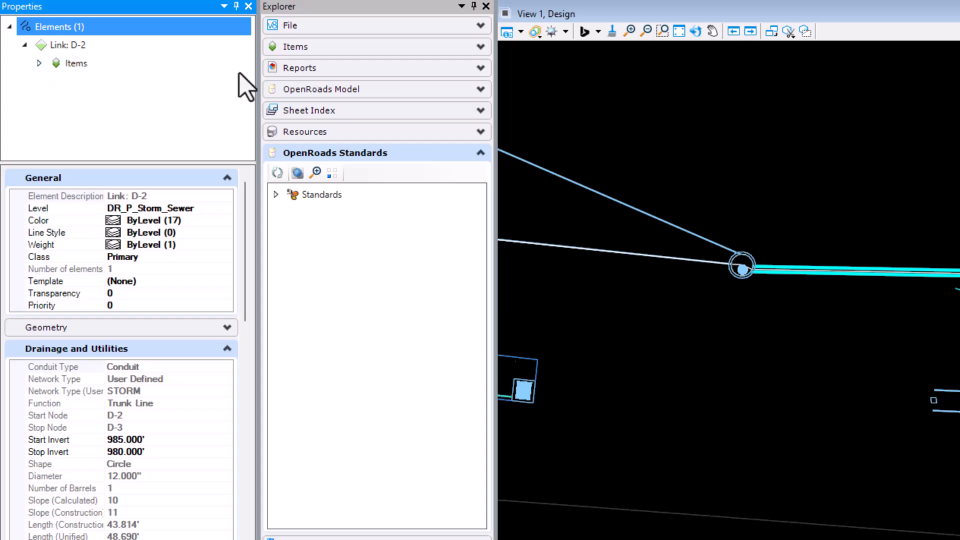
Bring the sync window back into full view and set the table view to list All link types.
{"action": "left_click_drag", "start_coordinate": [959, 115], "coordinate": [945, 60]}
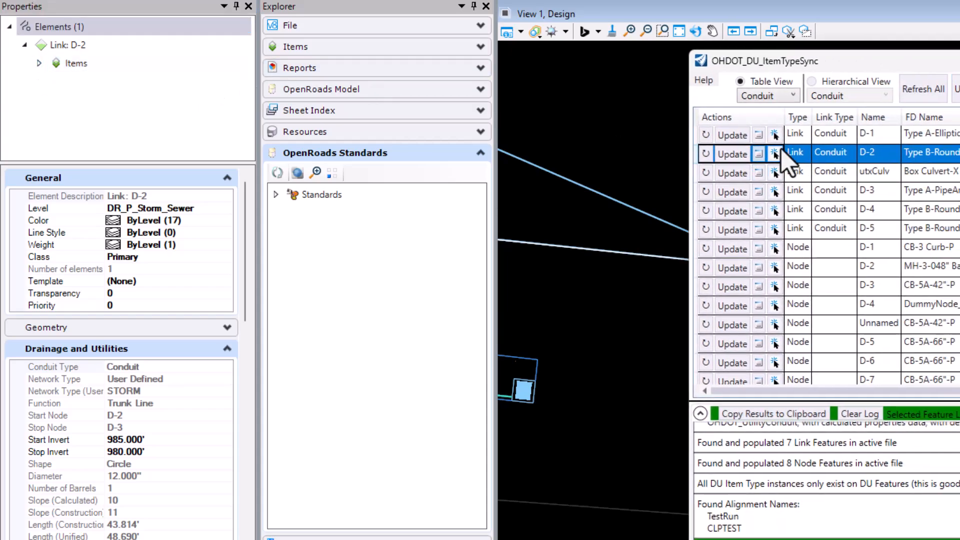
{"action": "left_click_drag", "start_coordinate": [959, 63], "coordinate": [866, 60]}
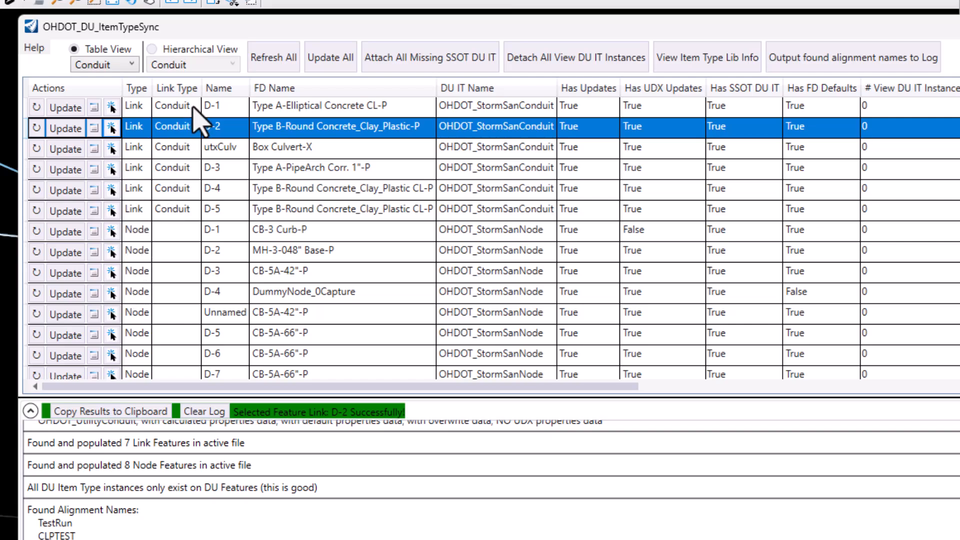
{"action": "scroll", "coordinate": [172, 210], "scroll_direction": "down", "scroll_amount": 1}
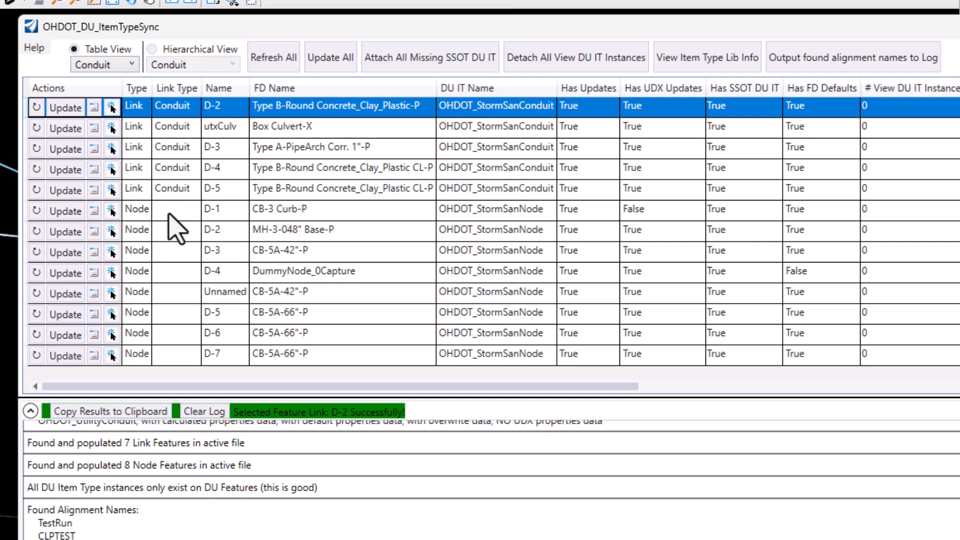
{"action": "scroll", "coordinate": [177, 225], "scroll_direction": "up", "scroll_amount": 1}
{"action": "left_click", "coordinate": [129, 64]}
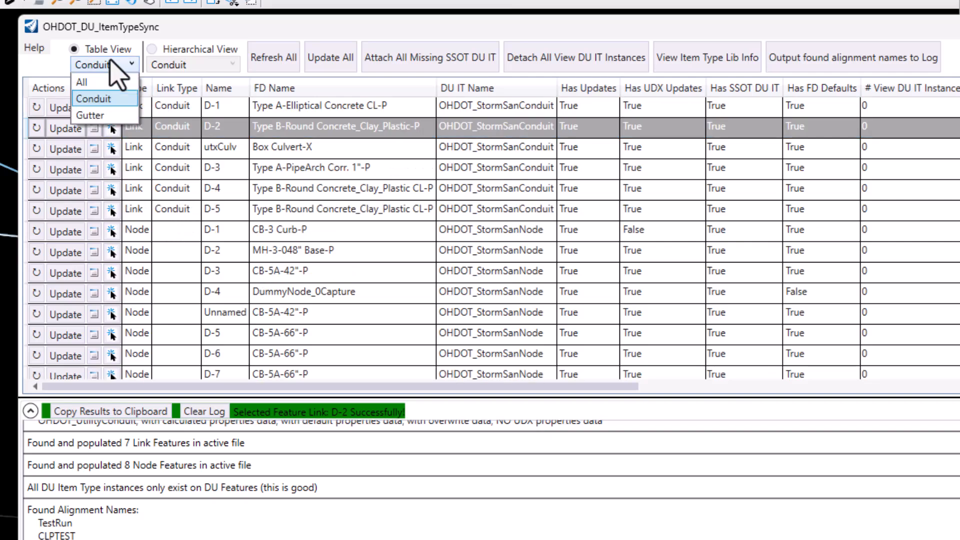
{"action": "left_click", "coordinate": [118, 83]}
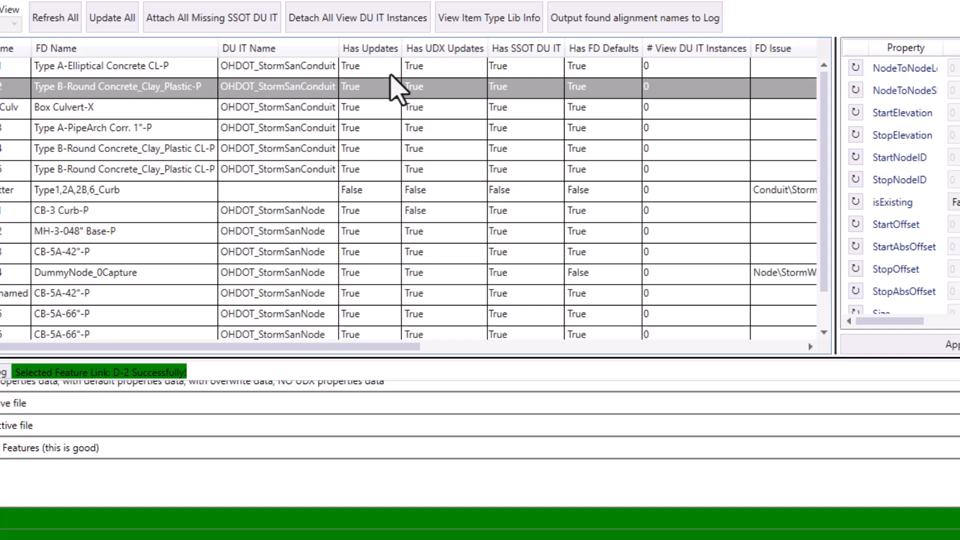
Examine the Has Updates and Has UDX Updates values for the conduit rows in the table.
{"action": "left_click", "coordinate": [390, 74]}
{"action": "left_click", "coordinate": [383, 87]}
{"action": "left_click", "coordinate": [378, 116]}
{"action": "left_click", "coordinate": [377, 131]}
{"action": "left_click", "coordinate": [381, 148]}
{"action": "left_click", "coordinate": [381, 130]}
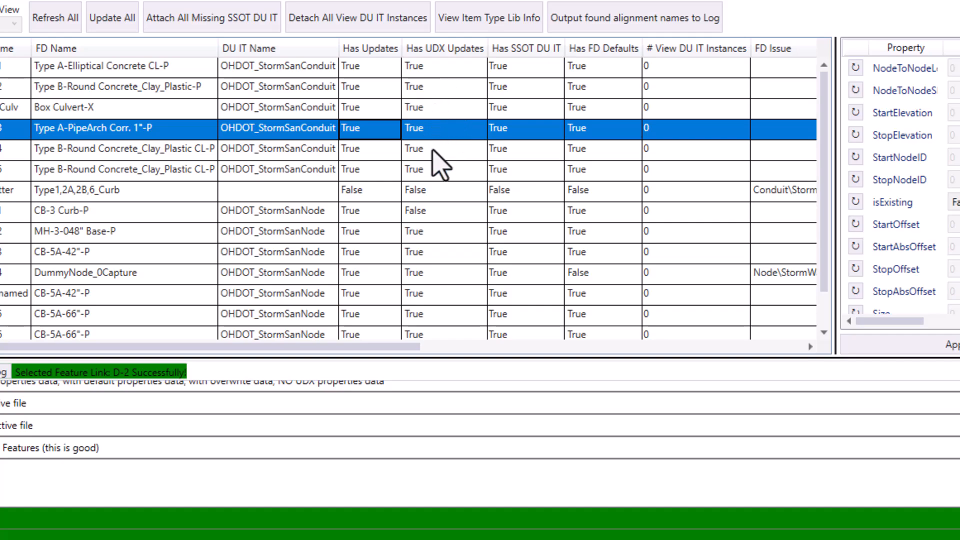
{"action": "left_click", "coordinate": [435, 86]}
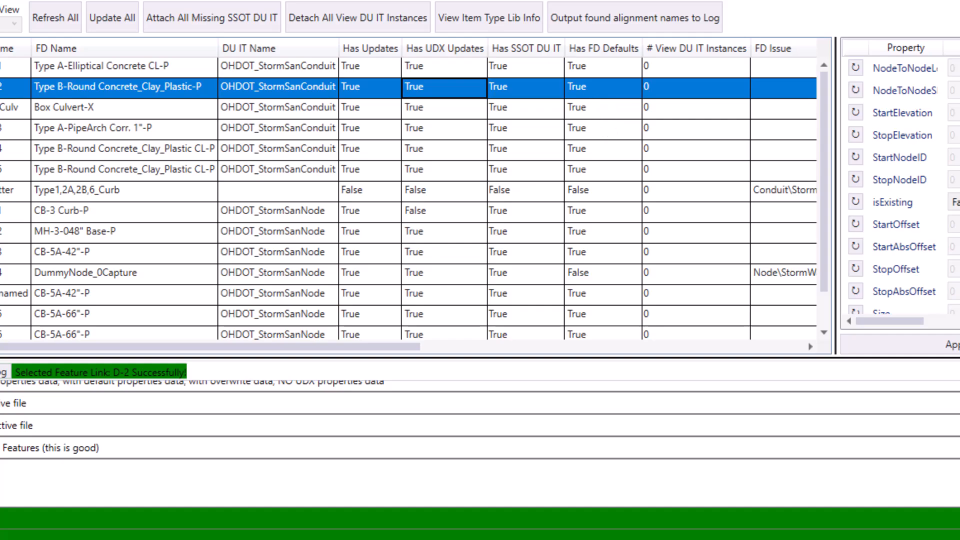
Reopen the item type library info in an enlarged window, review the Type property's feature definition defaults, and close it.
{"action": "left_click", "coordinate": [450, 24]}
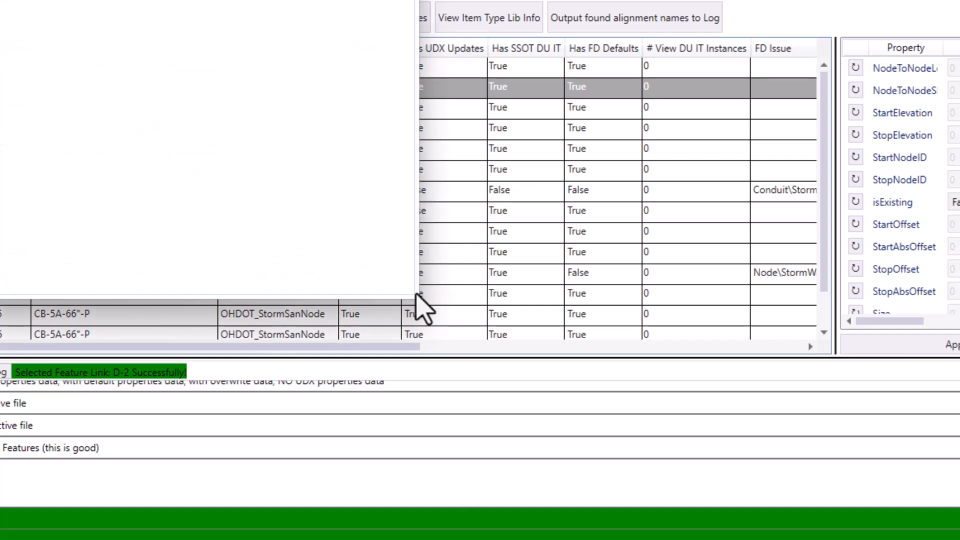
{"action": "left_click_drag", "start_coordinate": [416, 300], "coordinate": [688, 459]}
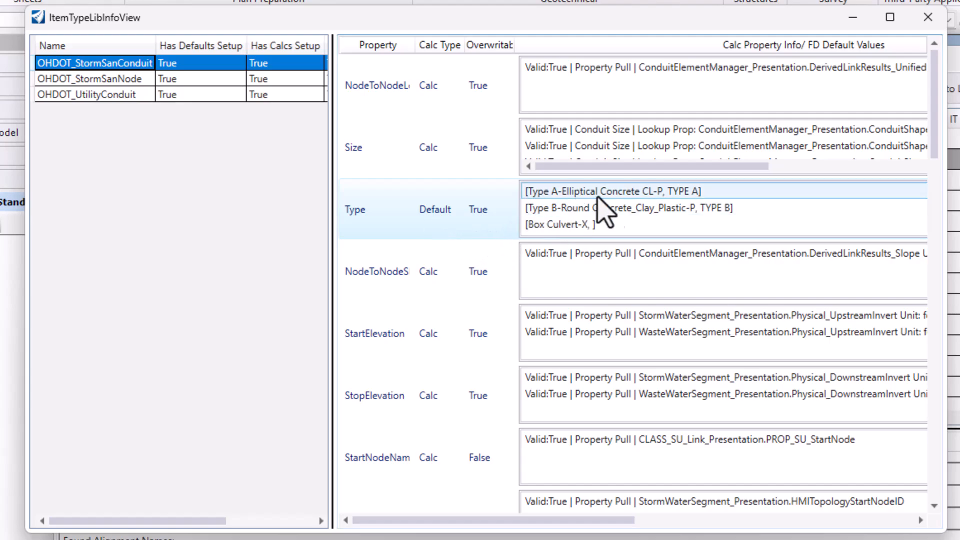
{"action": "left_click_drag", "start_coordinate": [616, 28], "coordinate": [944, 39]}
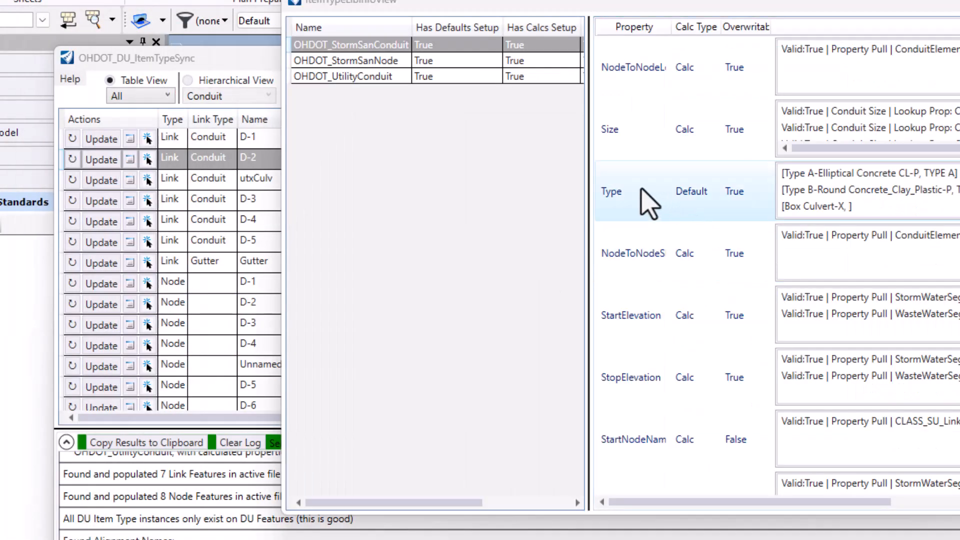
{"action": "scroll", "coordinate": [832, 182], "scroll_direction": "down", "scroll_amount": 1}
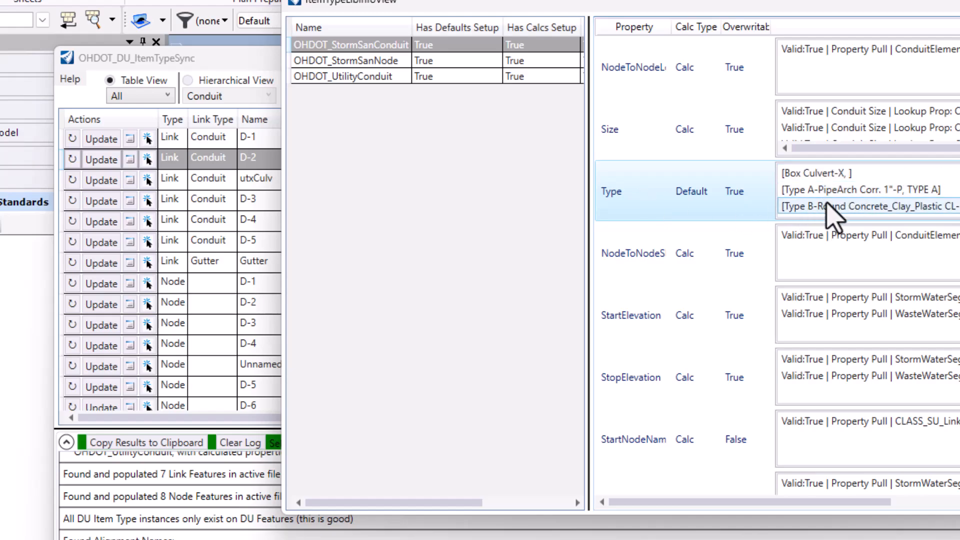
{"action": "scroll", "coordinate": [826, 202], "scroll_direction": "up", "scroll_amount": 1}
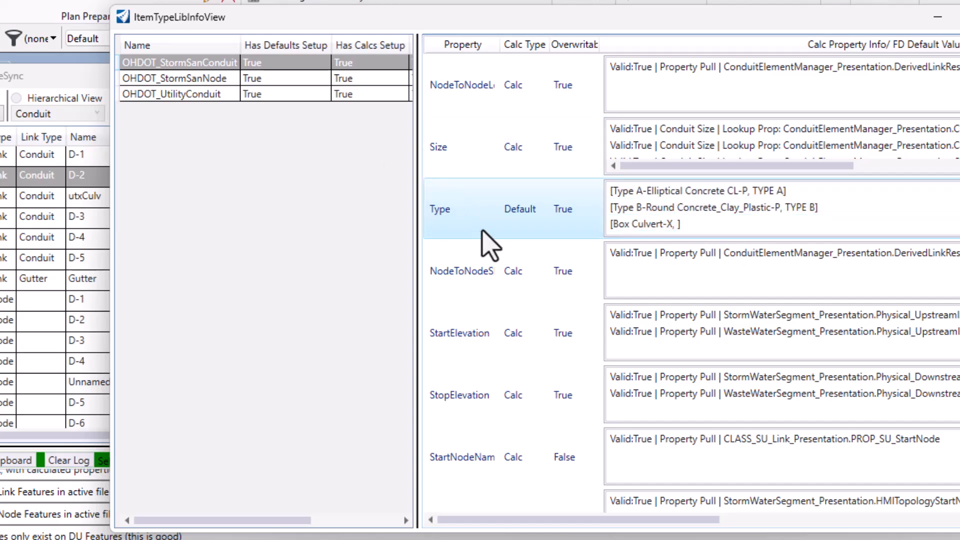
{"action": "left_click", "coordinate": [959, 17]}
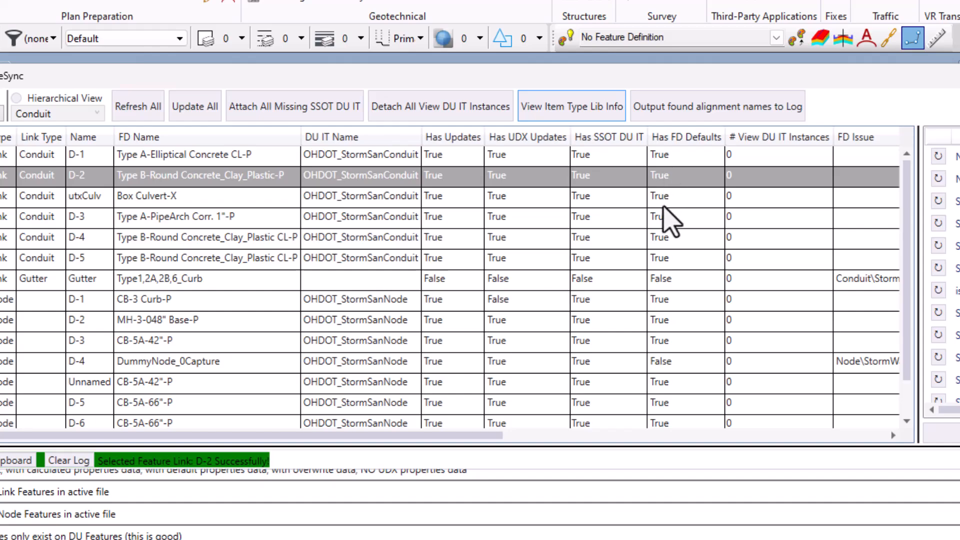
Compare the Has FD Defaults values of conduit D-2, its neighbouring row and the Gutter link's Type1,2A,2B,6_Curb row.
{"action": "left_click", "coordinate": [666, 180]}
{"action": "left_click", "coordinate": [676, 190]}
{"action": "left_click", "coordinate": [676, 179]}
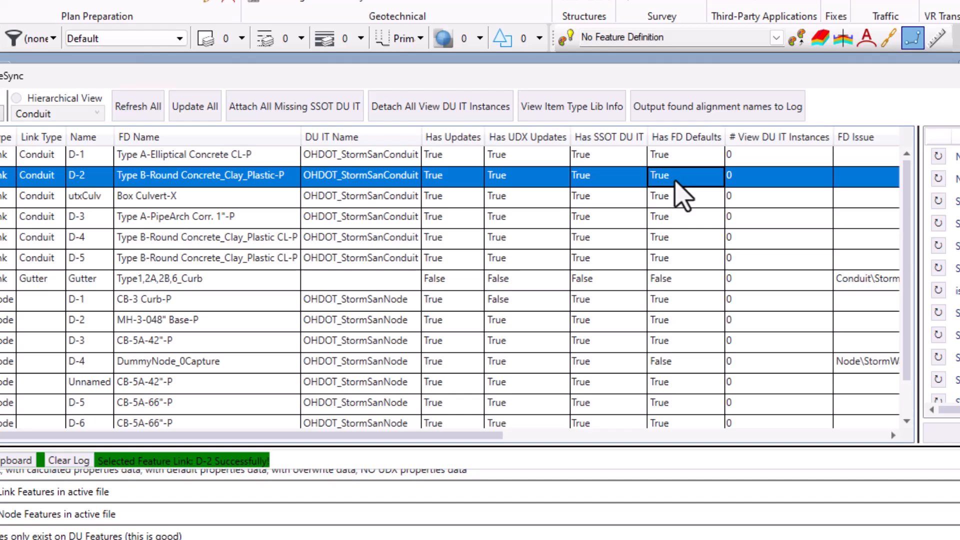
{"action": "left_click", "coordinate": [127, 286]}
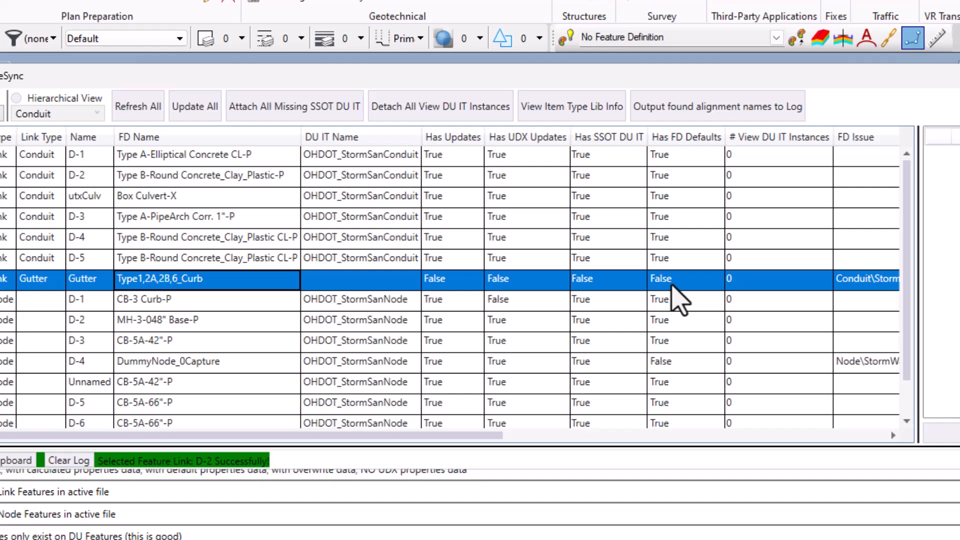
Switch to the hierarchical view, display the Gutter network, and return to the Conduit network.
{"action": "left_click", "coordinate": [68, 99]}
{"action": "left_click", "coordinate": [85, 117]}
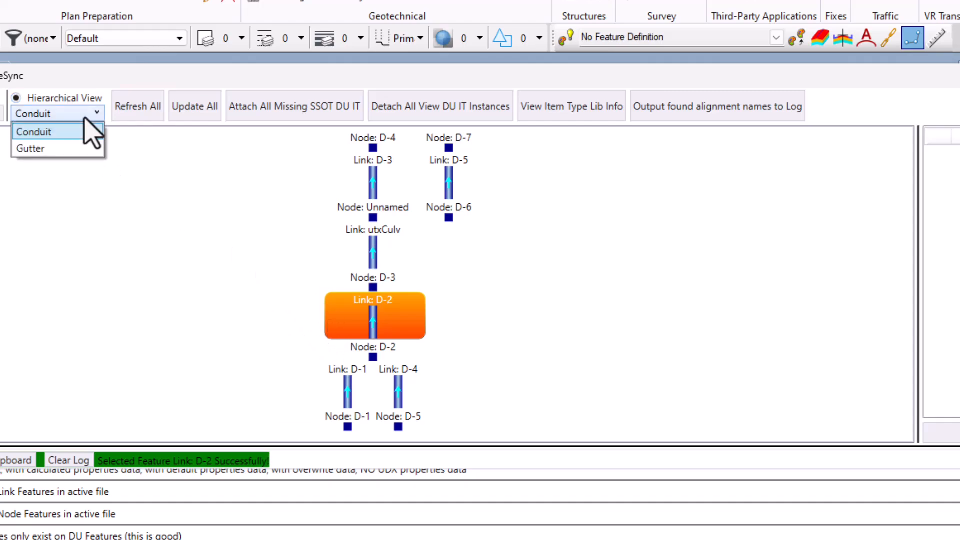
{"action": "left_click", "coordinate": [80, 149]}
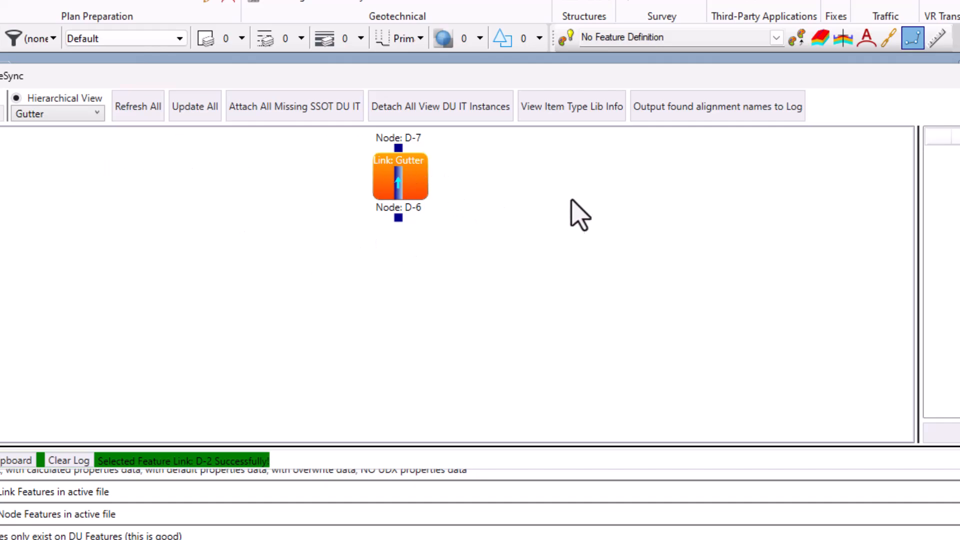
{"action": "left_click", "coordinate": [80, 115]}
{"action": "left_click", "coordinate": [45, 133]}
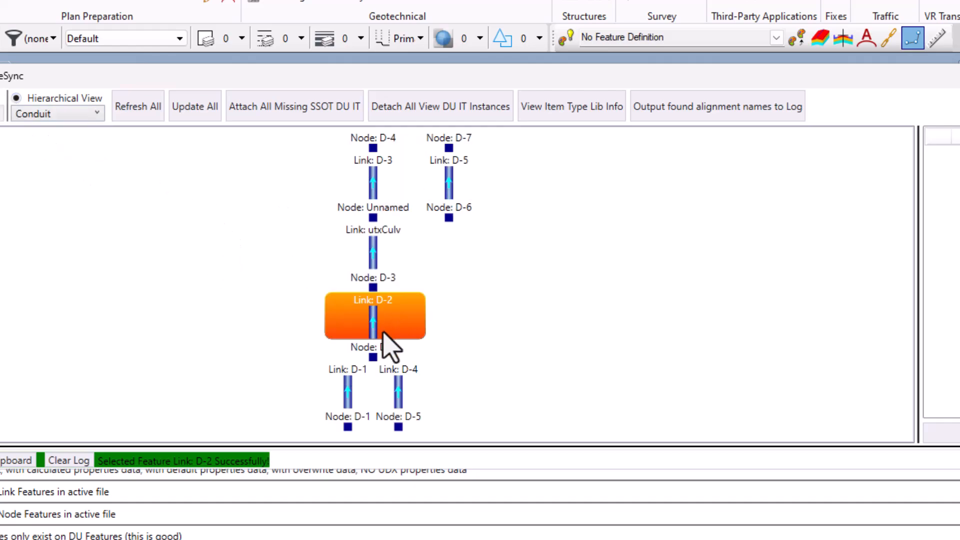
Return to the table view and examine the FD Issue and SSOT IT Issue entries of the Gutter link.
{"action": "left_click", "coordinate": [0, 100]}
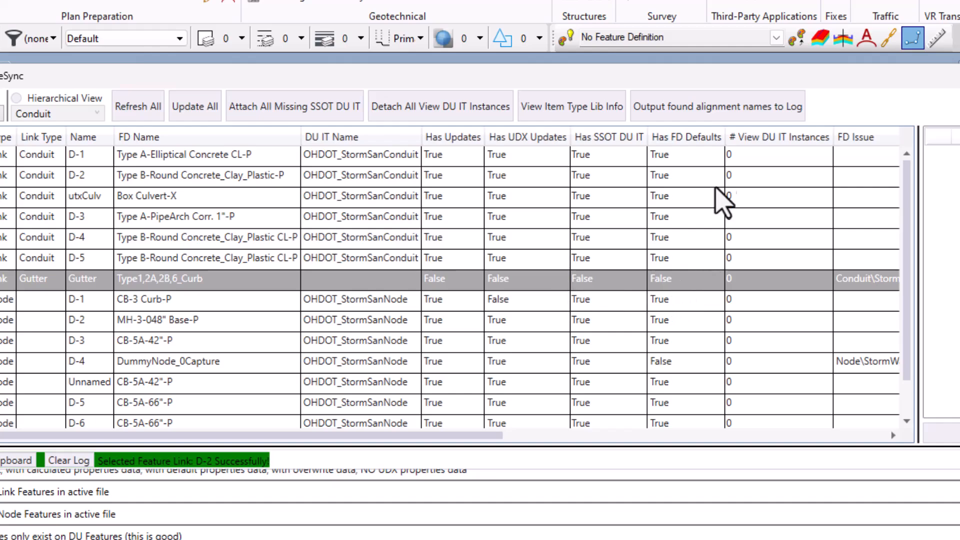
{"action": "left_click_drag", "start_coordinate": [295, 436], "coordinate": [717, 440]}
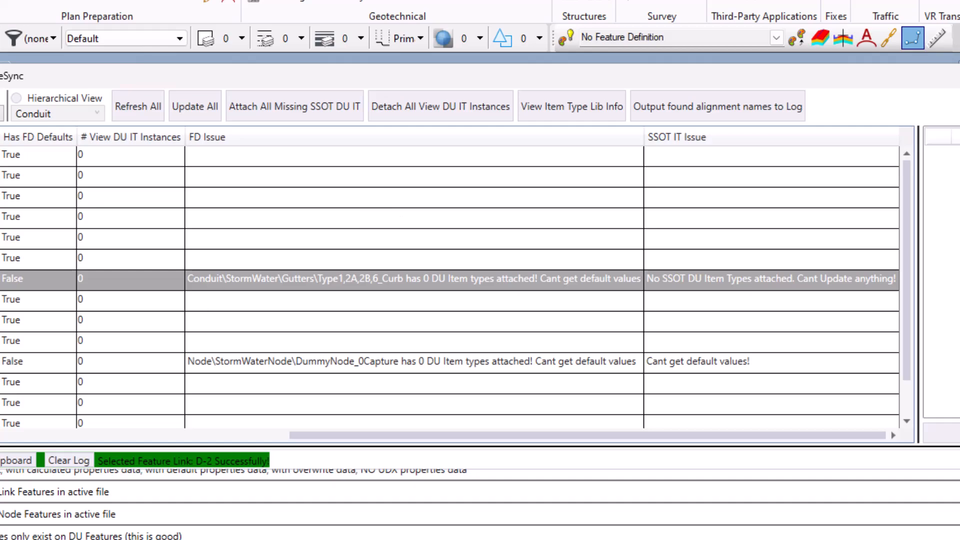
{"action": "left_click_drag", "start_coordinate": [386, 436], "coordinate": [361, 435]}
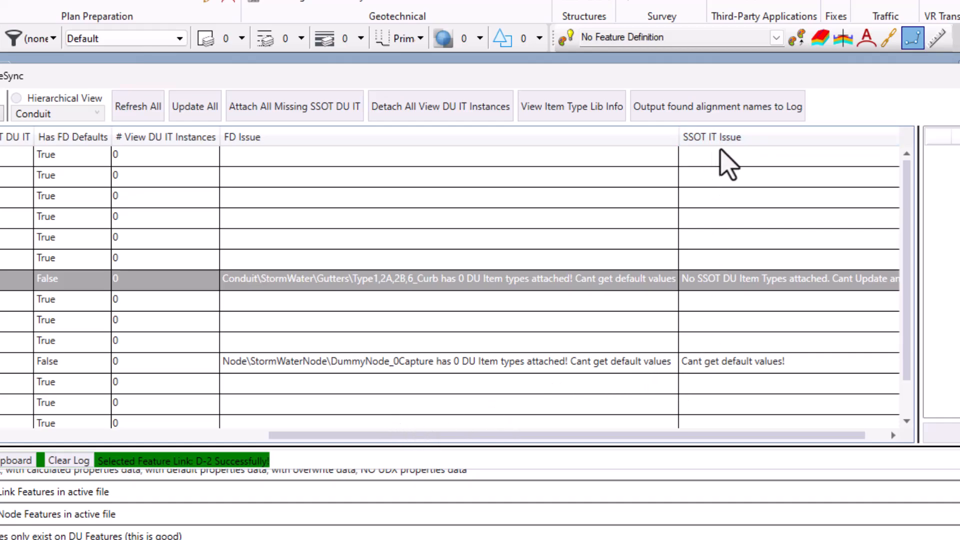
{"action": "left_click_drag", "start_coordinate": [744, 436], "coordinate": [795, 445]}
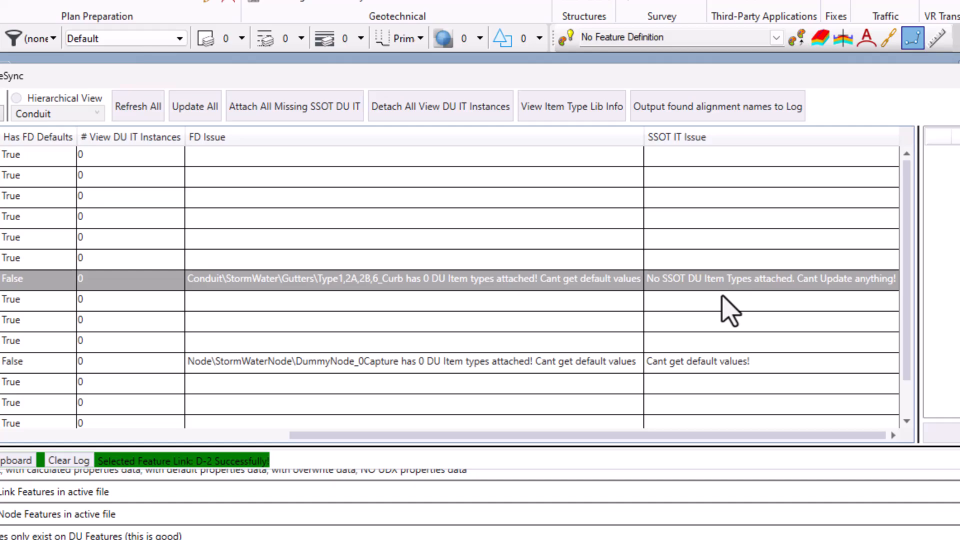
{"action": "left_click", "coordinate": [765, 283]}
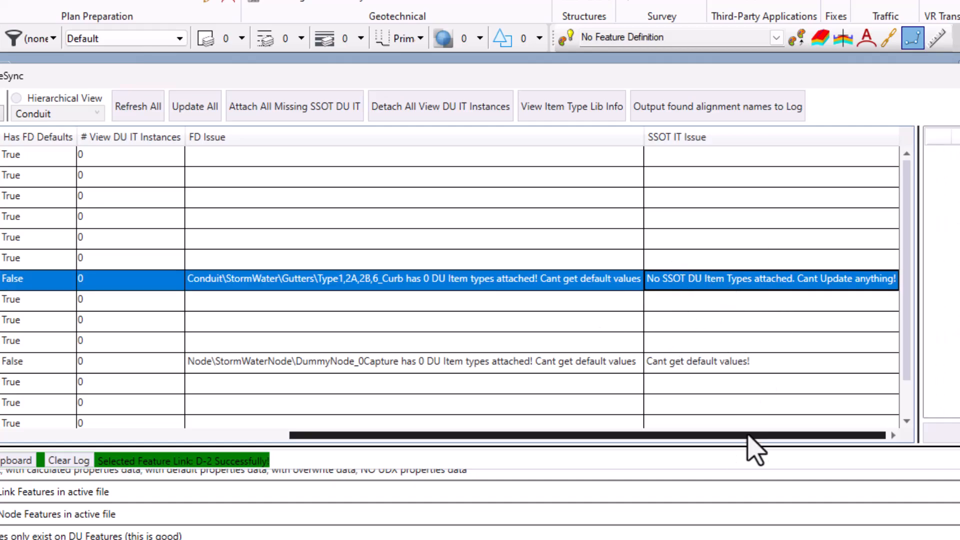
{"action": "left_click_drag", "start_coordinate": [733, 440], "coordinate": [343, 444]}
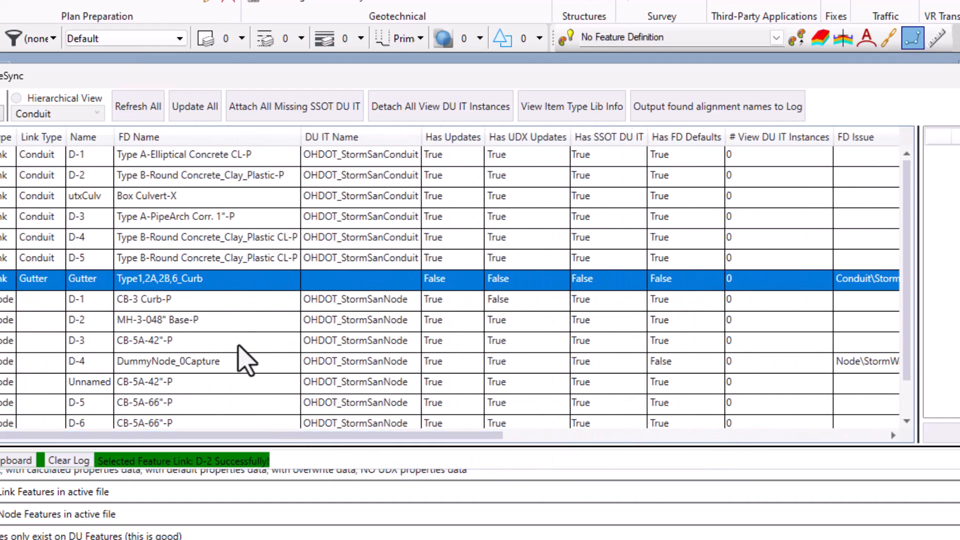
Compare the Gutter link with the DummyNode_0Capture node D-4 and examine the node's FD Issue and SSOT IT Issue entries.
{"action": "left_click", "coordinate": [169, 367]}
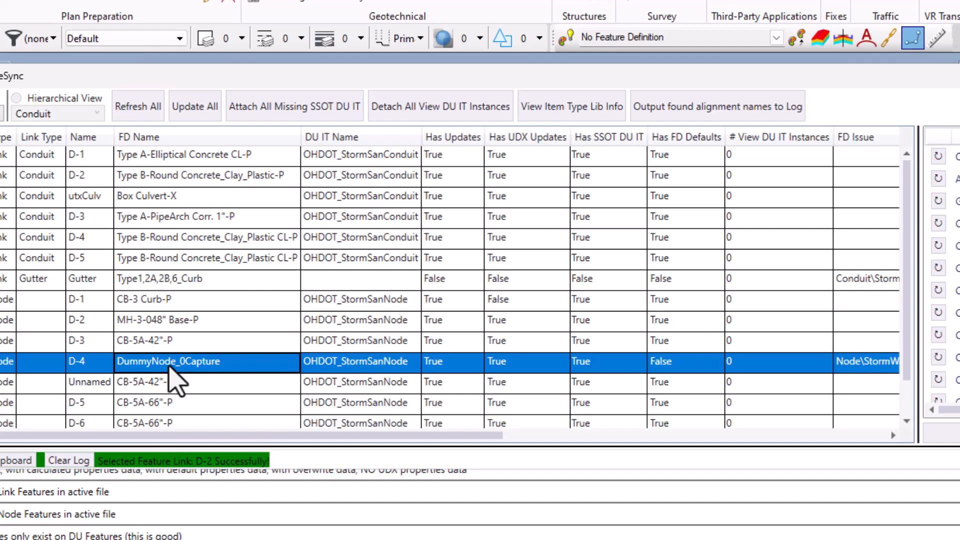
{"action": "left_click", "coordinate": [196, 281]}
{"action": "left_click", "coordinate": [236, 363]}
{"action": "left_click_drag", "start_coordinate": [270, 434], "coordinate": [716, 461]}
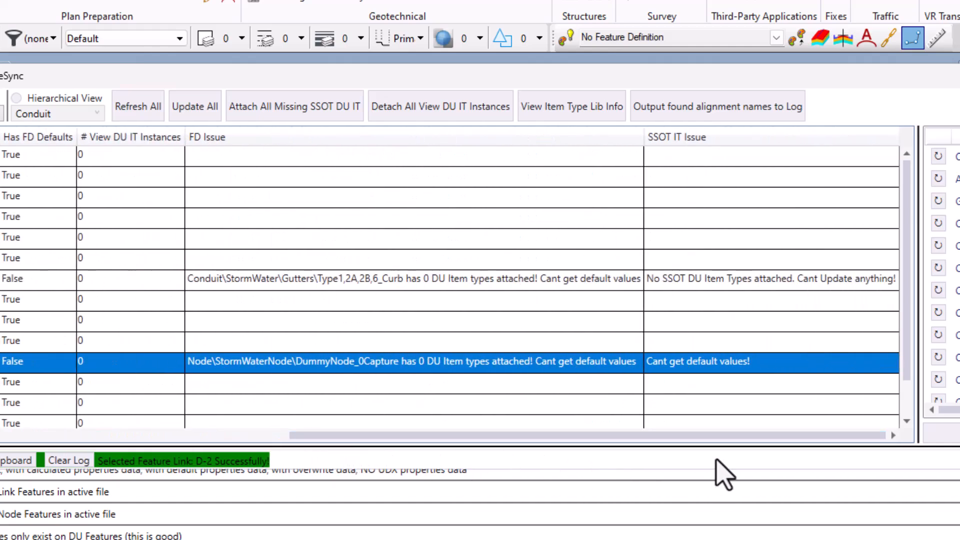
{"action": "left_click_drag", "start_coordinate": [531, 436], "coordinate": [195, 434]}
Display the properties of node D-6 and conduit D-2, widening the window, the property pane and the Value Type column.
{"action": "left_click", "coordinate": [191, 423]}
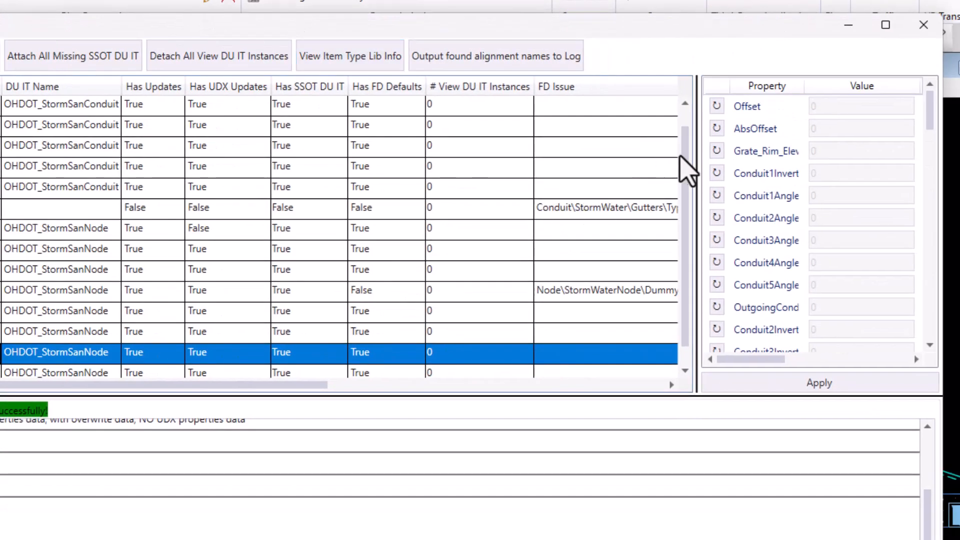
{"action": "left_click_drag", "start_coordinate": [695, 159], "coordinate": [439, 153]}
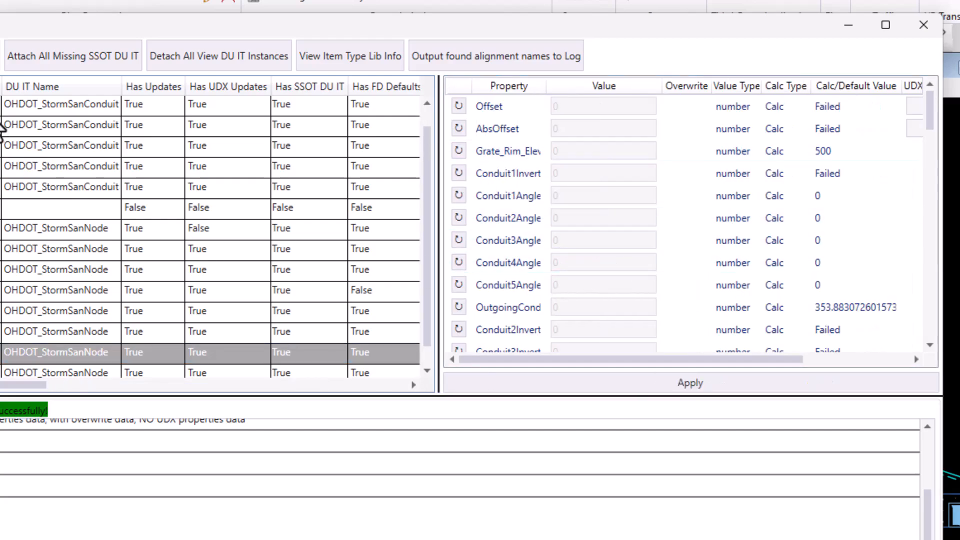
{"action": "left_click", "coordinate": [5, 106]}
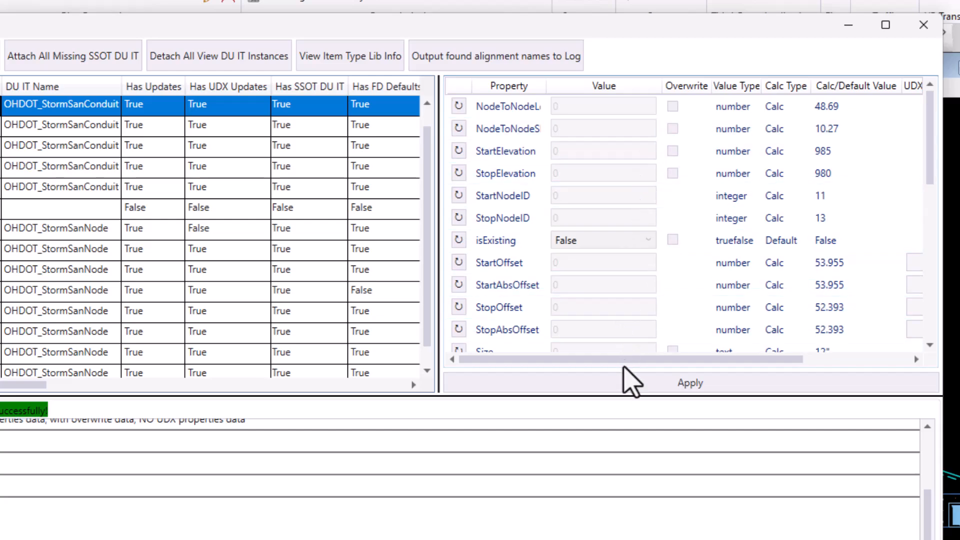
{"action": "left_click_drag", "start_coordinate": [943, 539], "coordinate": [959, 539]}
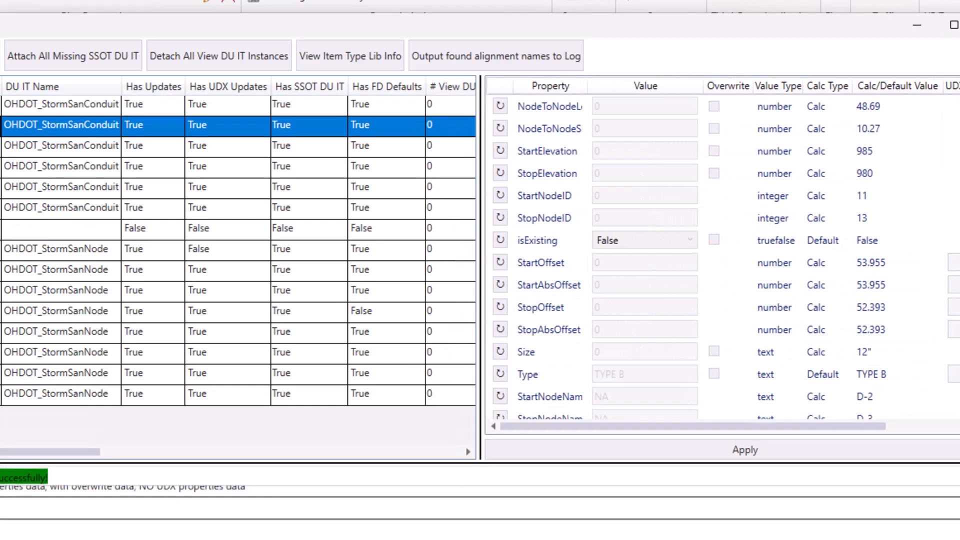
{"action": "left_click_drag", "start_coordinate": [482, 296], "coordinate": [370, 297]}
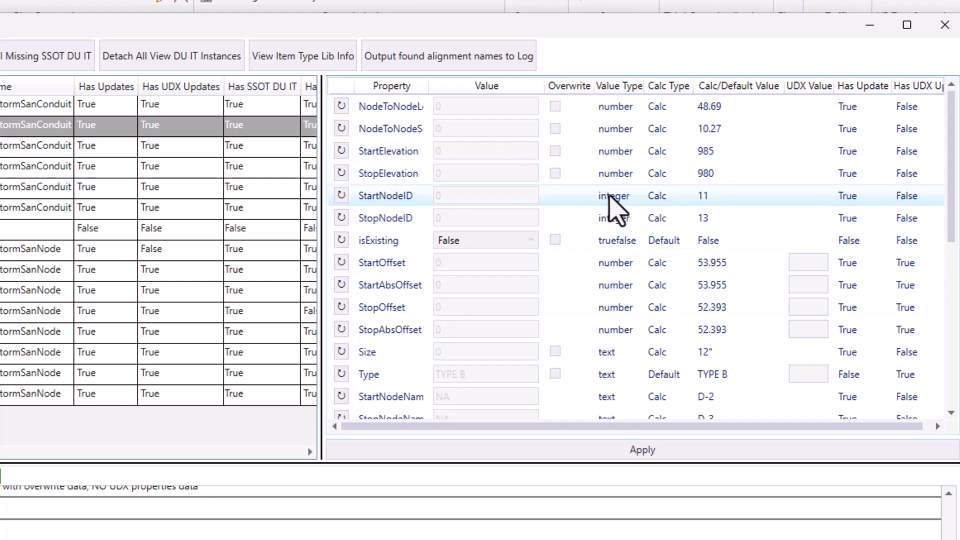
{"action": "left_click_drag", "start_coordinate": [643, 88], "coordinate": [649, 88]}
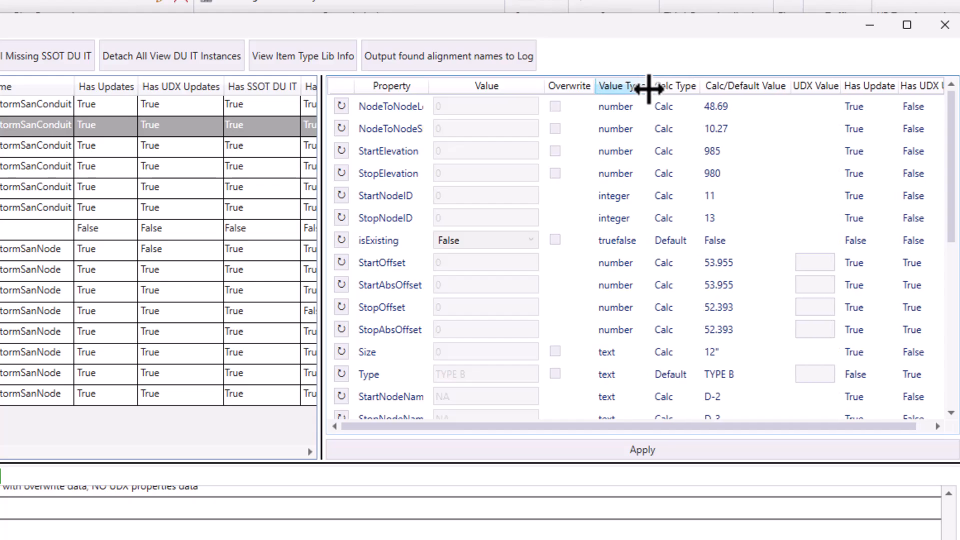
Review the value types, calc types and calc/default values of conduit D-2's properties, widening the Property column to fit the full names.
{"action": "scroll", "coordinate": [634, 300], "scroll_direction": "down", "scroll_amount": 3}
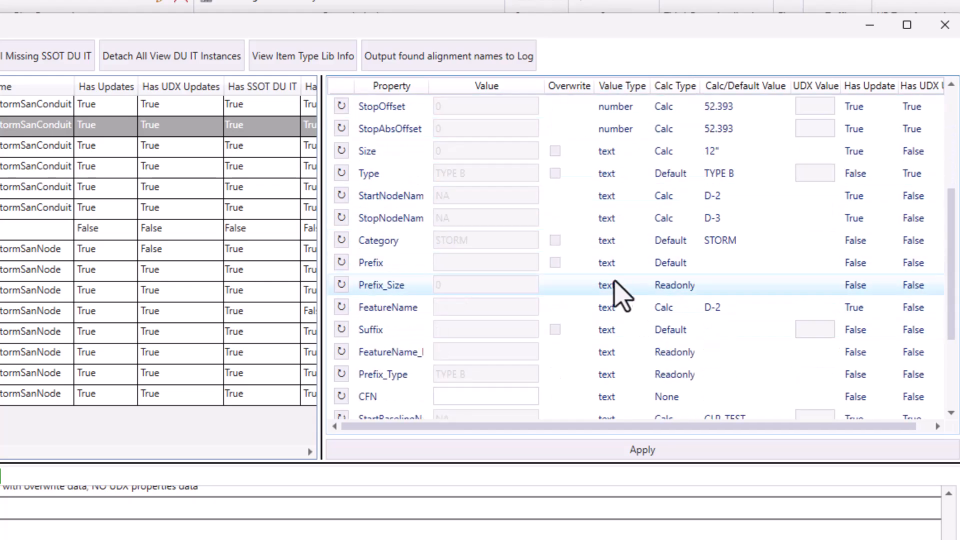
{"action": "scroll", "coordinate": [620, 292], "scroll_direction": "down", "scroll_amount": 2}
{"action": "scroll", "coordinate": [602, 330], "scroll_direction": "up", "scroll_amount": 5}
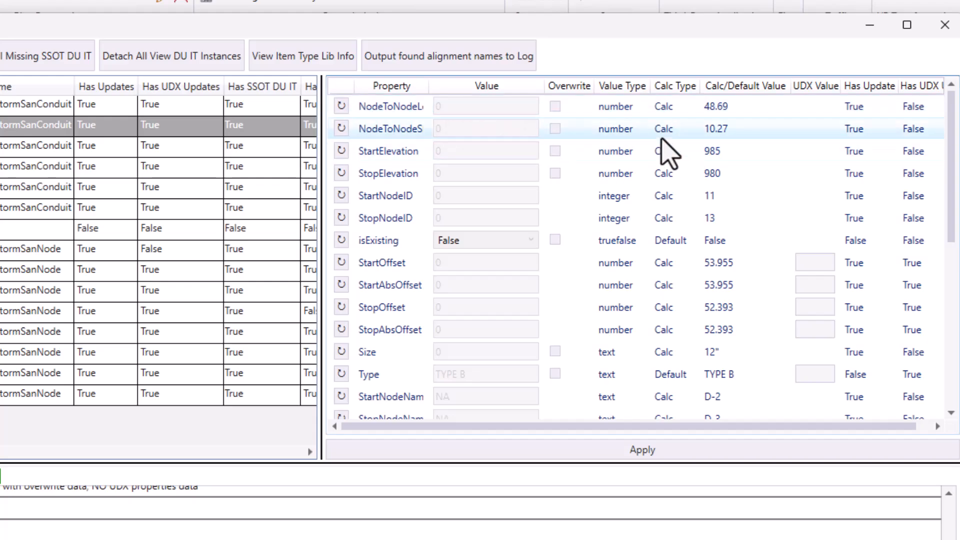
{"action": "left_click_drag", "start_coordinate": [428, 86], "coordinate": [457, 86]}
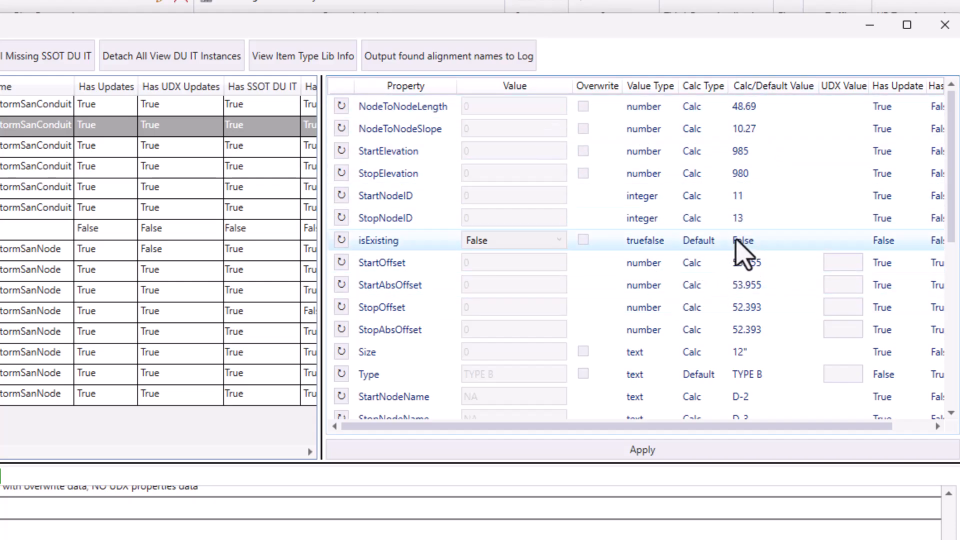
{"action": "scroll", "coordinate": [755, 260], "scroll_direction": "down", "scroll_amount": 1}
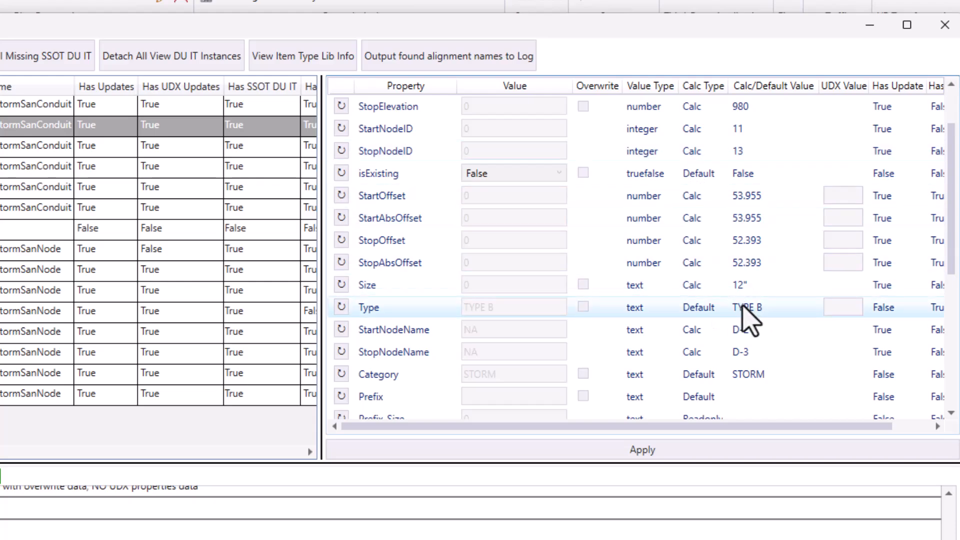
{"action": "scroll", "coordinate": [742, 307], "scroll_direction": "up", "scroll_amount": 1}
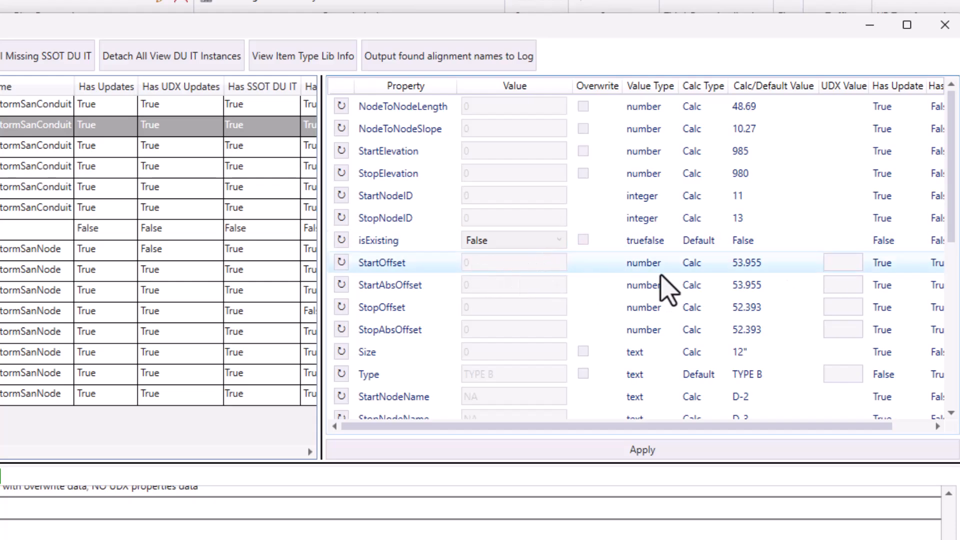
Compare the isExisting property's value, default value and Has Update entry for conduit D-2.
{"action": "left_click_drag", "start_coordinate": [795, 426], "coordinate": [845, 433]}
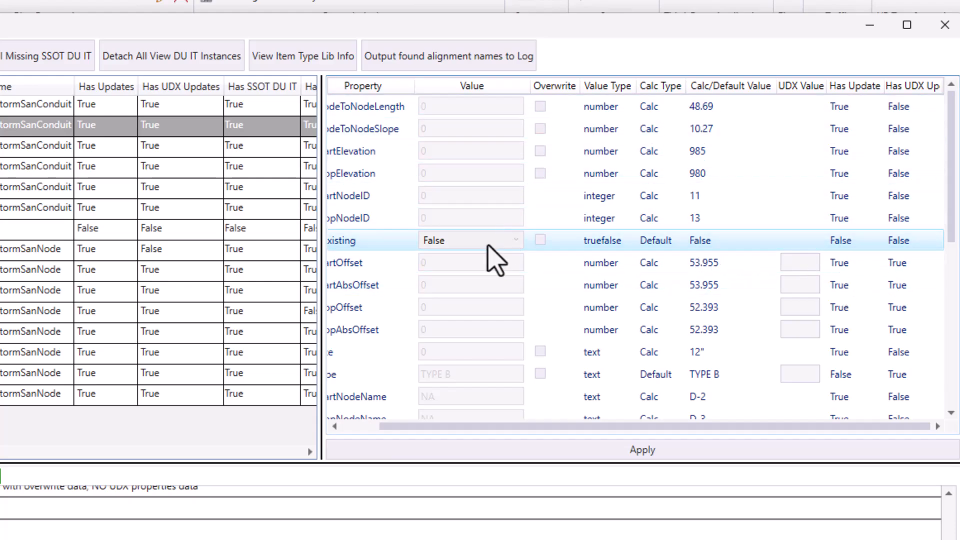
{"action": "left_click", "coordinate": [854, 243]}
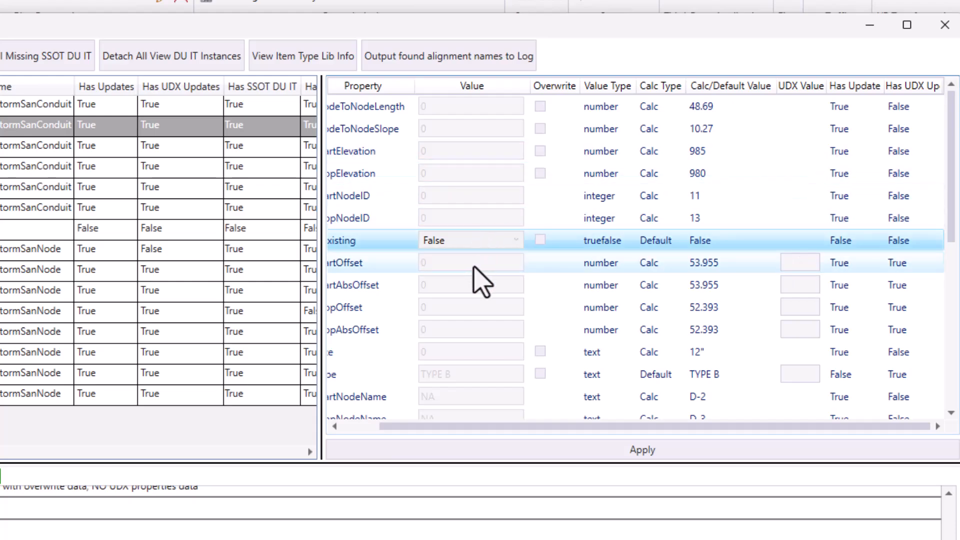
{"action": "left_click", "coordinate": [469, 245]}
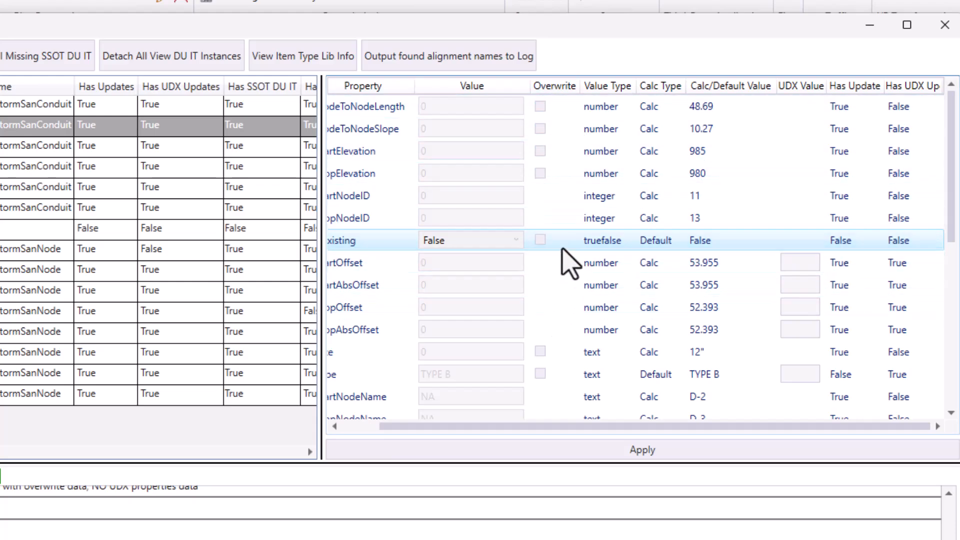
{"action": "left_click_drag", "start_coordinate": [610, 442], "coordinate": [520, 422]}
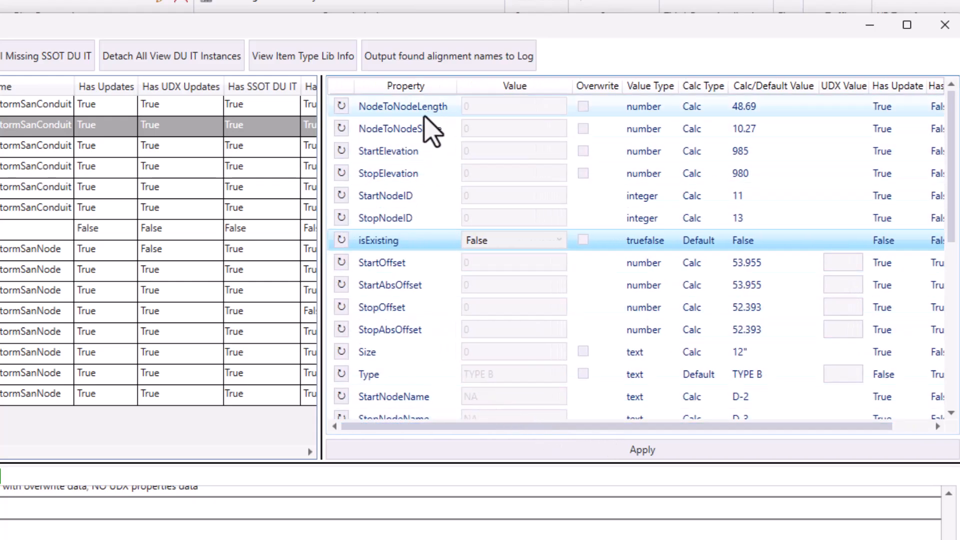
Enable Overwrite for conduit D-2's NodeToNodeLength, open its value for editing, and clear the Overwrite option again.
{"action": "left_click", "coordinate": [583, 106]}
{"action": "left_click", "coordinate": [550, 107]}
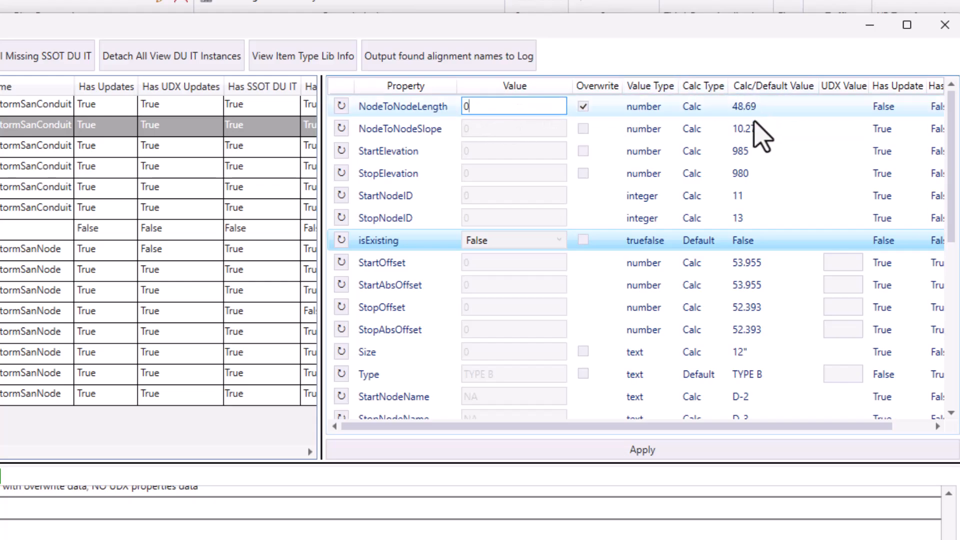
{"action": "left_click", "coordinate": [583, 106]}
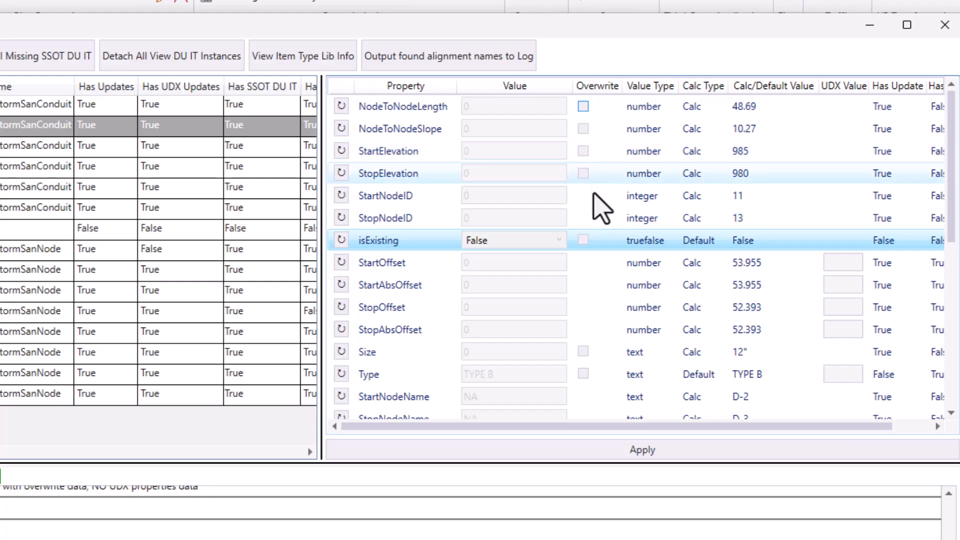
Examine which of conduit D-2's properties offer an Overwrite option, and toggle NodeToNodeLength's Overwrite on and off.
{"action": "scroll", "coordinate": [657, 202], "scroll_direction": "down", "scroll_amount": 1}
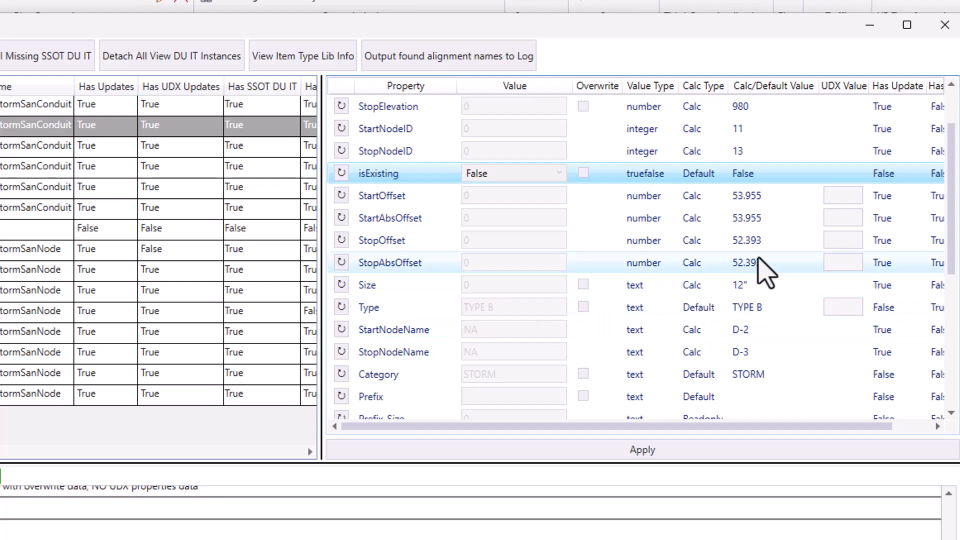
{"action": "scroll", "coordinate": [680, 290], "scroll_direction": "up", "scroll_amount": 1}
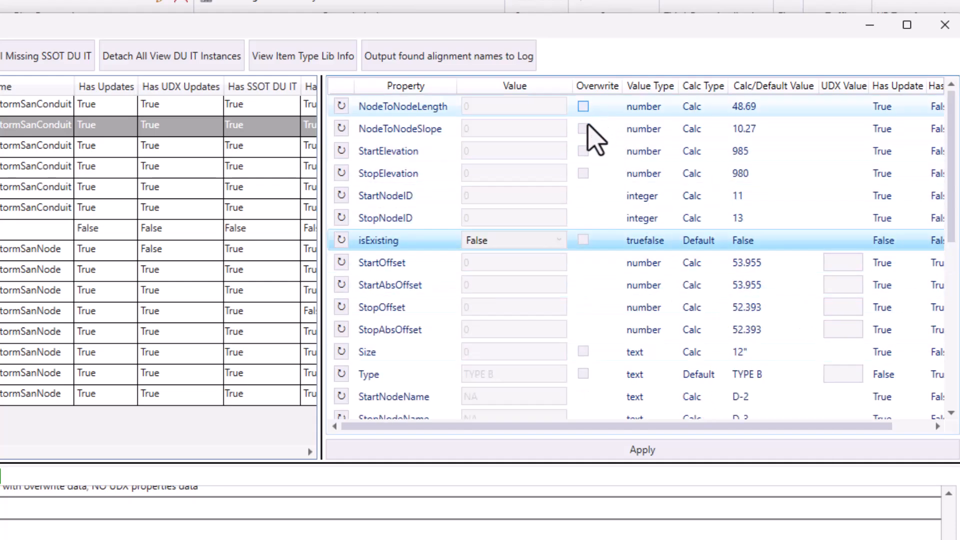
{"action": "scroll", "coordinate": [523, 197], "scroll_direction": "down", "scroll_amount": 4}
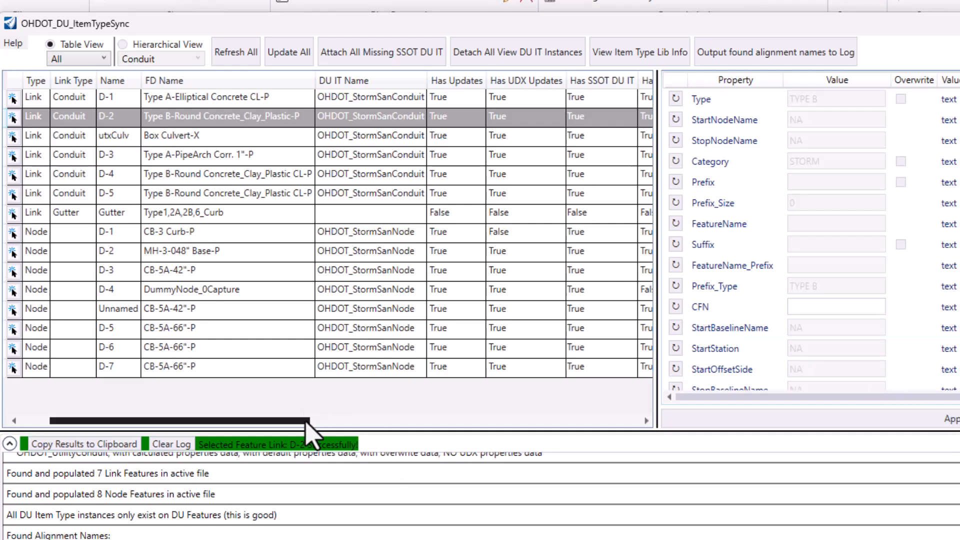
{"action": "left_click_drag", "start_coordinate": [306, 421], "coordinate": [278, 450]}
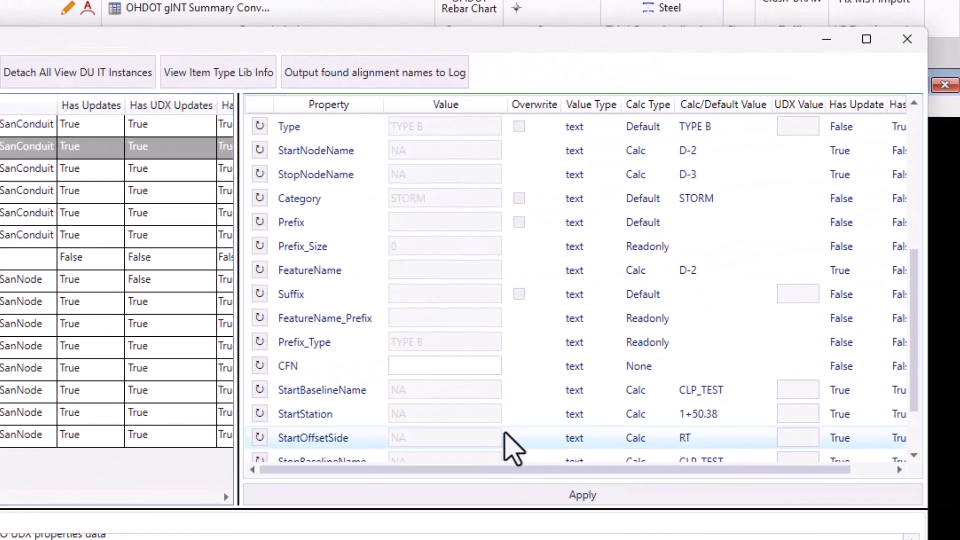
{"action": "scroll", "coordinate": [888, 365], "scroll_direction": "up", "scroll_amount": 3}
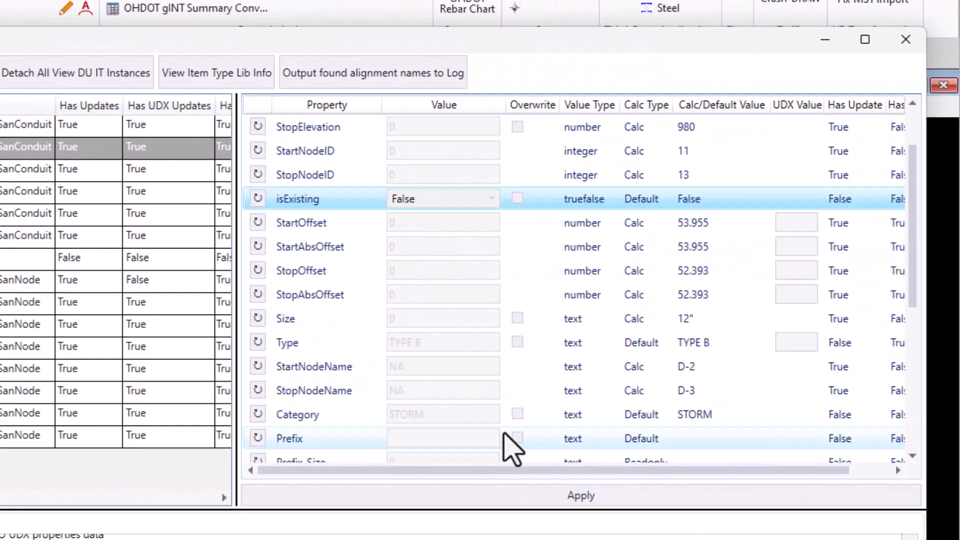
{"action": "scroll", "coordinate": [465, 245], "scroll_direction": "up", "scroll_amount": 1}
{"action": "left_click", "coordinate": [518, 127]}
{"action": "left_click", "coordinate": [518, 127]}
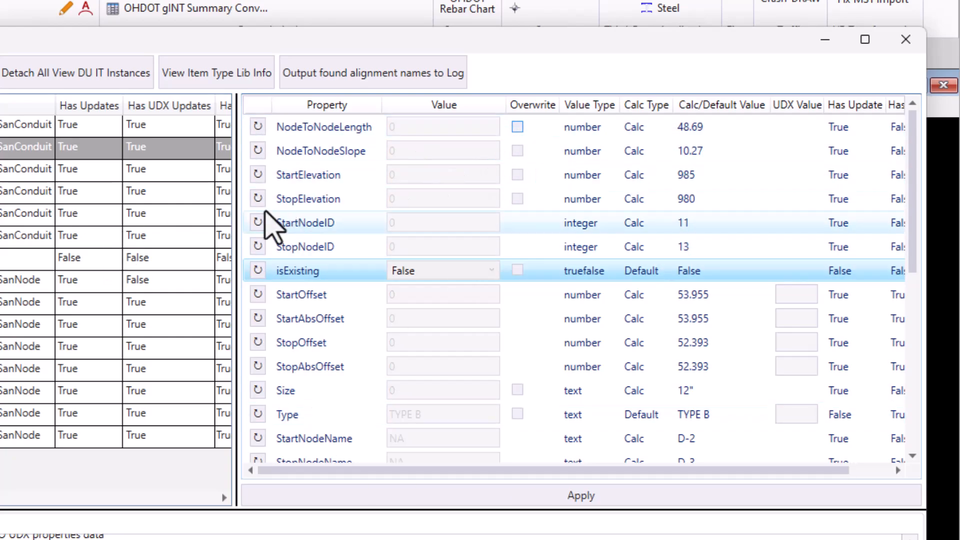
Select conduit D-1 and apply the calculated and default property values to it.
{"action": "left_click", "coordinate": [50, 191]}
{"action": "key", "text": "Up"}
{"action": "key", "text": "Up"}
{"action": "key", "text": "Up"}
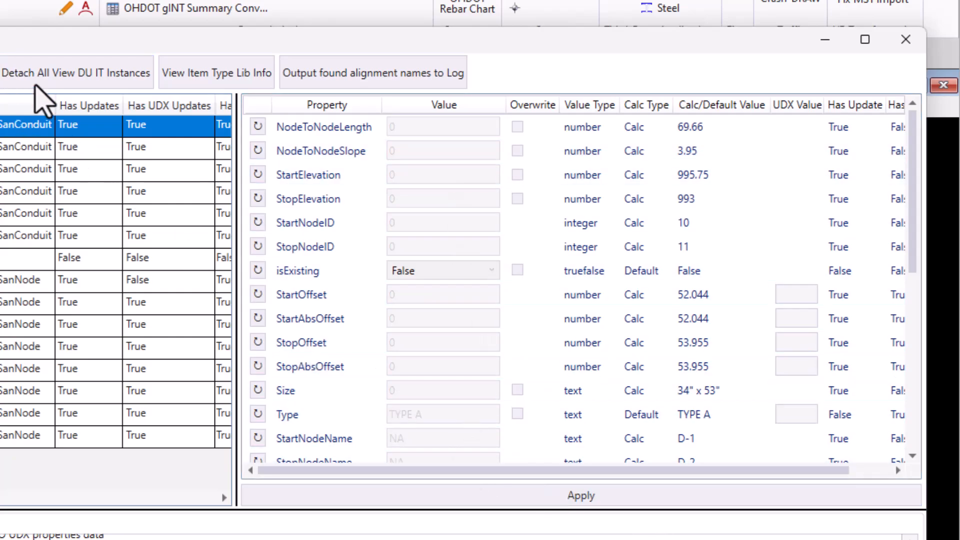
{"action": "left_click", "coordinate": [529, 495]}
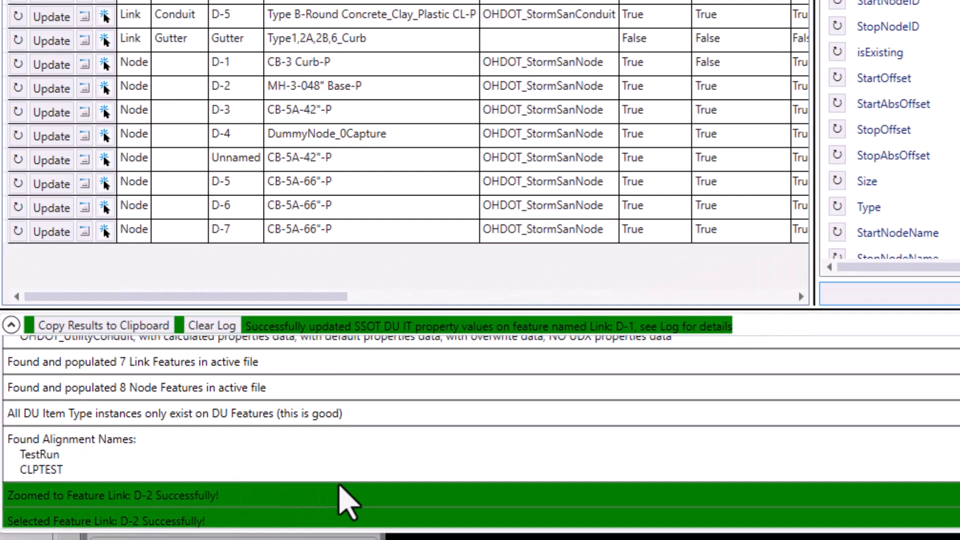
Review conduit D-1's update results in the log and enlarge the log area.
{"action": "scroll", "coordinate": [375, 463], "scroll_direction": "down", "scroll_amount": 4}
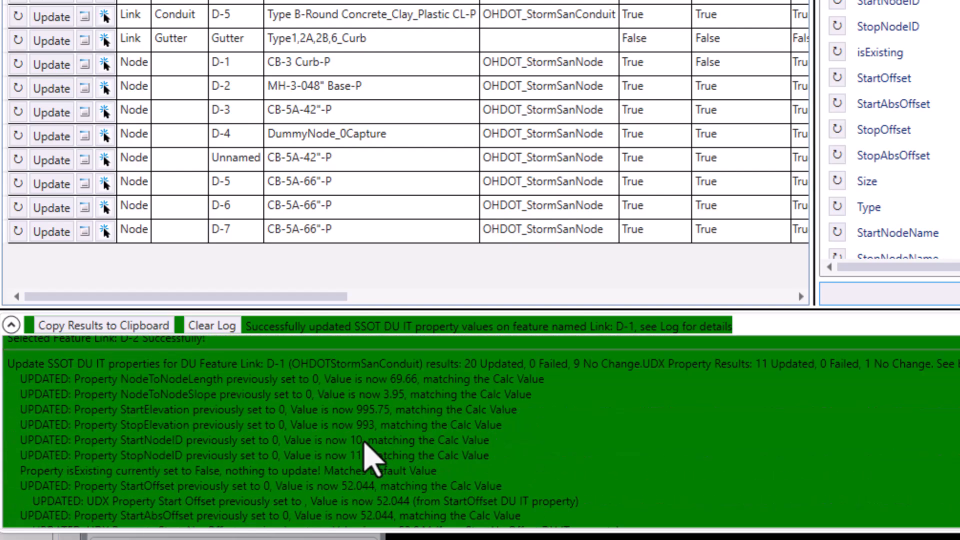
{"action": "scroll", "coordinate": [350, 443], "scroll_direction": "up", "scroll_amount": 1}
{"action": "scroll", "coordinate": [343, 439], "scroll_direction": "down", "scroll_amount": 4}
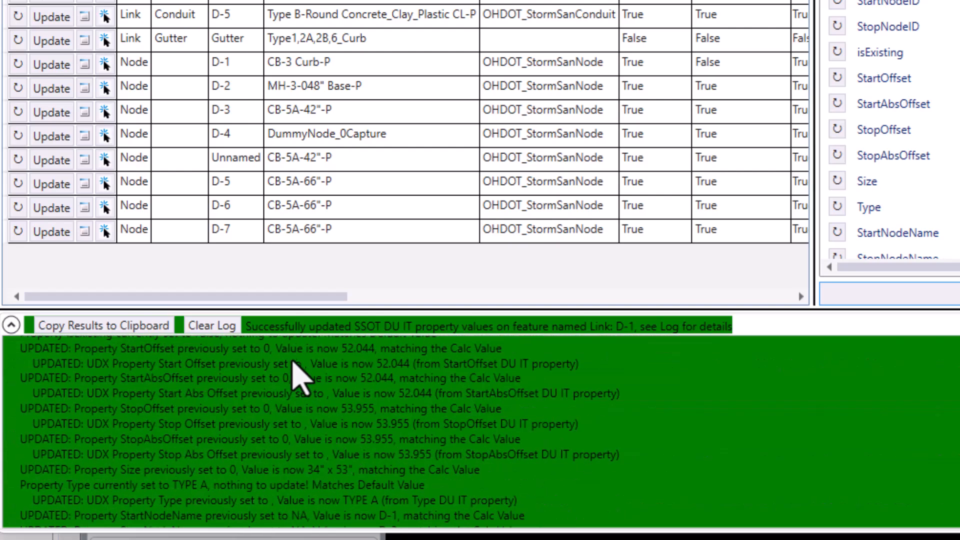
{"action": "left_click", "coordinate": [11, 325]}
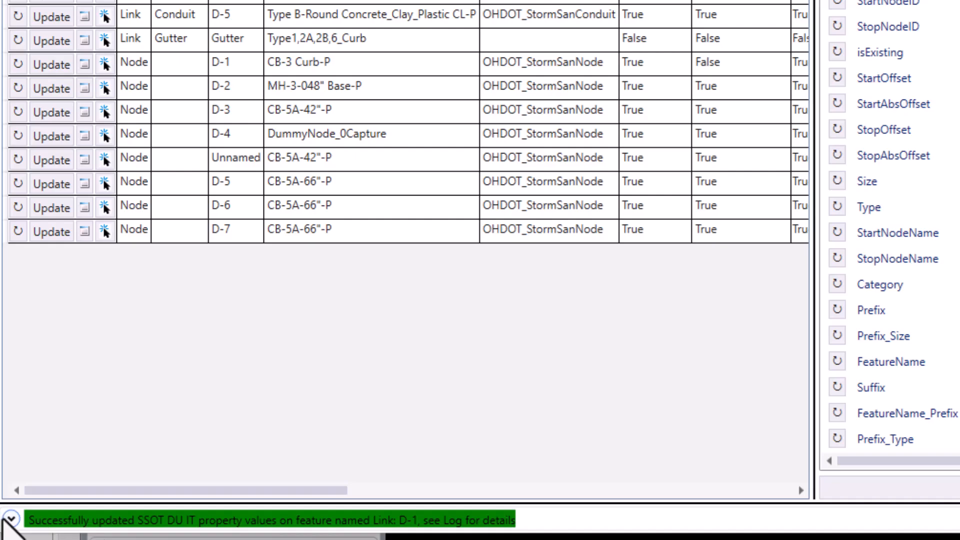
{"action": "left_click", "coordinate": [10, 519]}
{"action": "scroll", "coordinate": [535, 407], "scroll_direction": "down", "scroll_amount": 2}
{"action": "left_click_drag", "start_coordinate": [617, 309], "coordinate": [598, 117]}
Examine each of conduit D-1's DU IT and UDX property entries in the log, through to the final refresh entry.
{"action": "scroll", "coordinate": [450, 418], "scroll_direction": "down", "scroll_amount": 3}
{"action": "scroll", "coordinate": [450, 407], "scroll_direction": "up", "scroll_amount": 3}
{"action": "scroll", "coordinate": [475, 326], "scroll_direction": "up", "scroll_amount": 4}
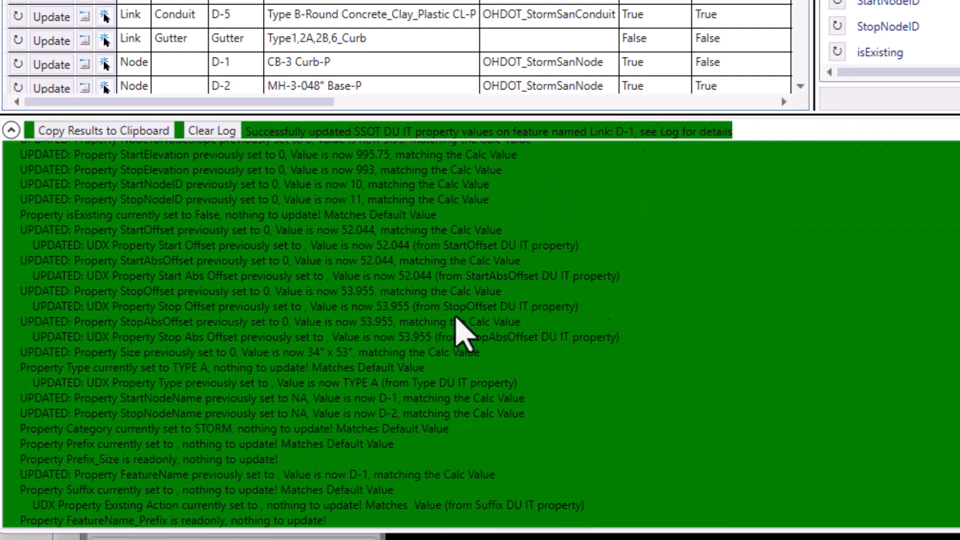
{"action": "scroll", "coordinate": [459, 330], "scroll_direction": "up", "scroll_amount": 5}
{"action": "scroll", "coordinate": [392, 321], "scroll_direction": "down", "scroll_amount": 2}
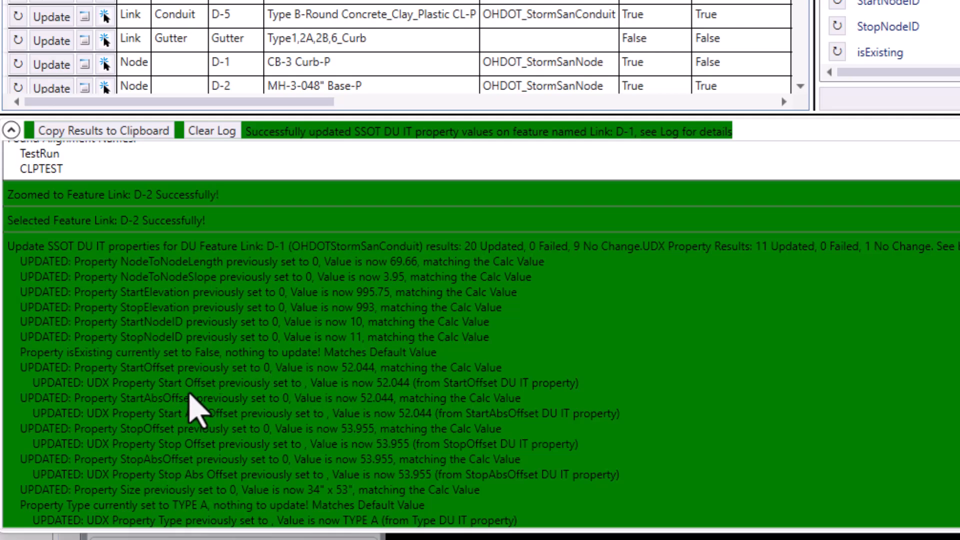
{"action": "scroll", "coordinate": [56, 402], "scroll_direction": "down", "scroll_amount": 1}
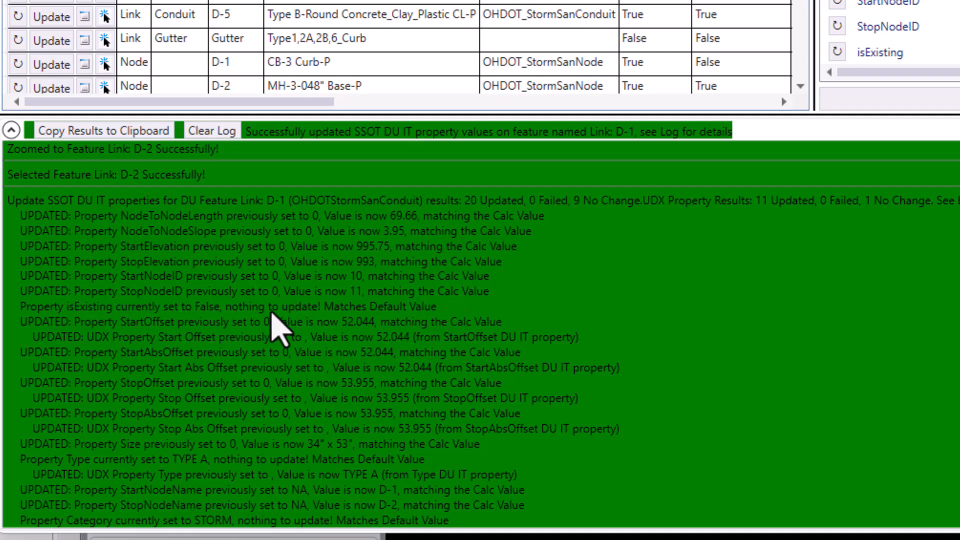
{"action": "scroll", "coordinate": [273, 334], "scroll_direction": "down", "scroll_amount": 7}
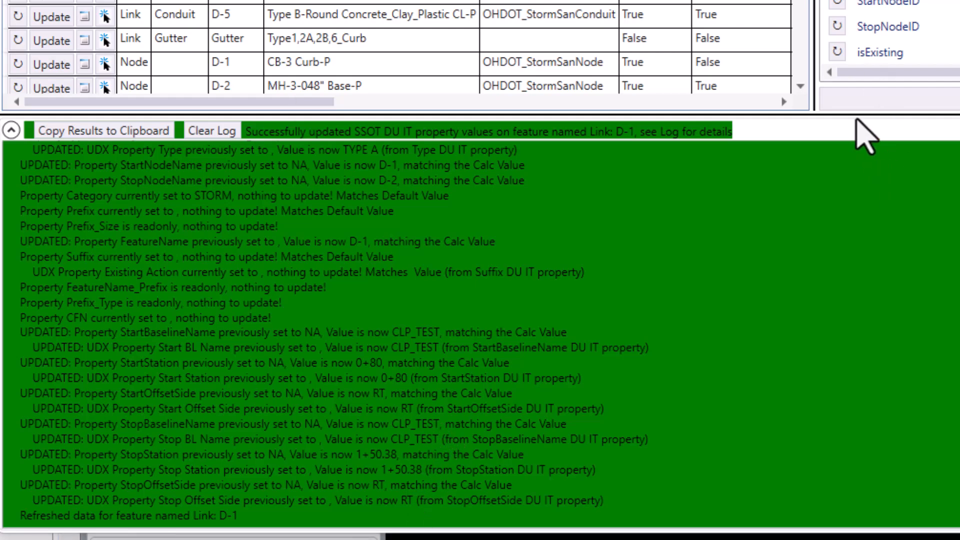
Shrink the log area, overwrite conduit D-1's NodeToNodeLength with 70, and apply the change.
{"action": "left_click_drag", "start_coordinate": [894, 286], "coordinate": [894, 358]}
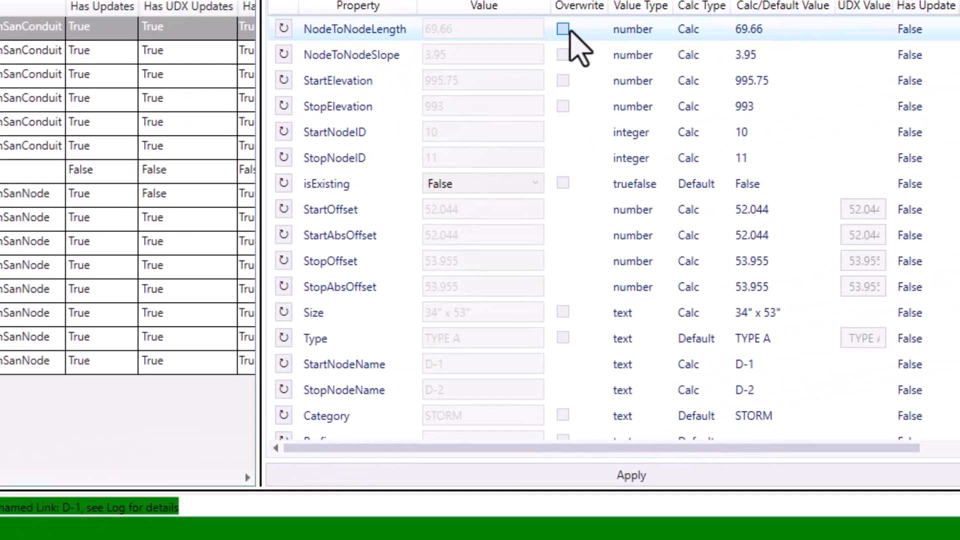
{"action": "left_click", "coordinate": [562, 29]}
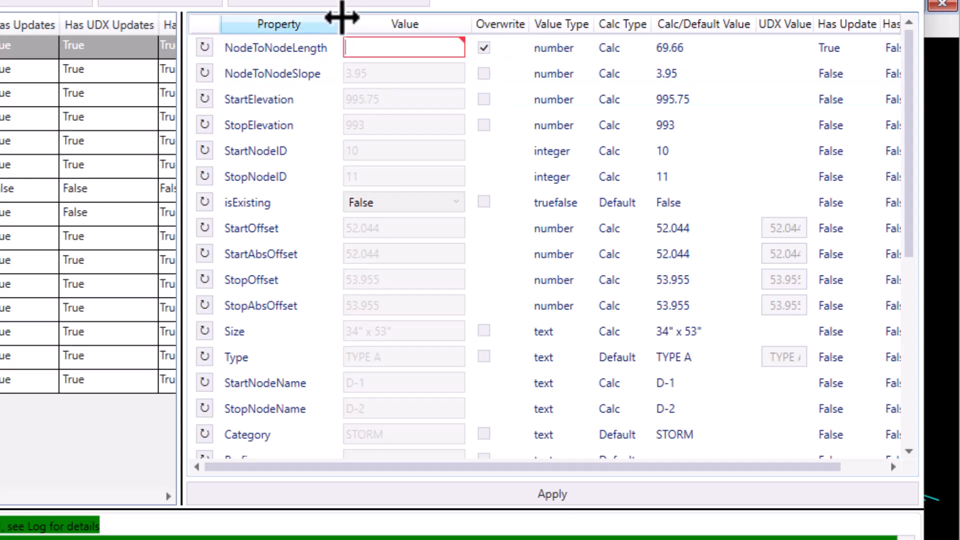
{"action": "mouse_move", "coordinate": [459, 51]}
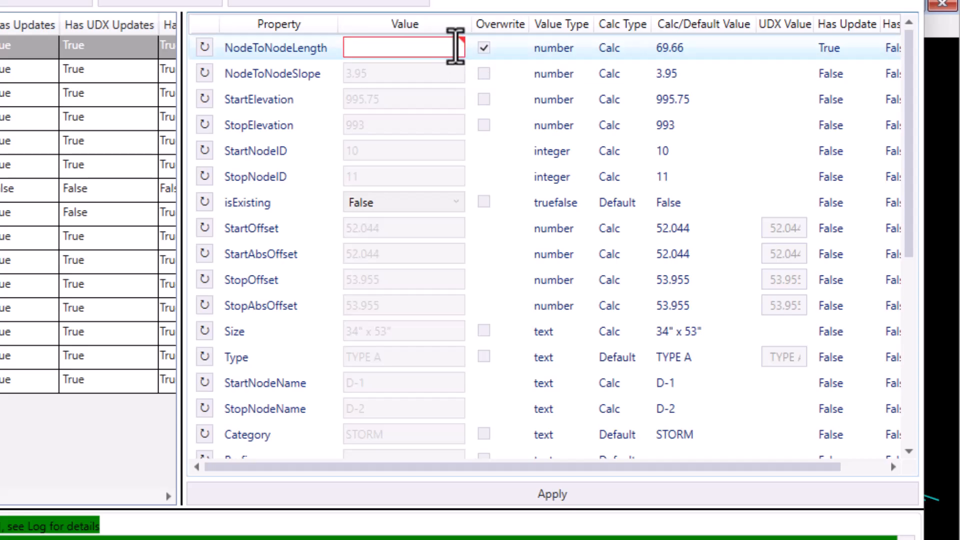
{"action": "type", "text": "70"}
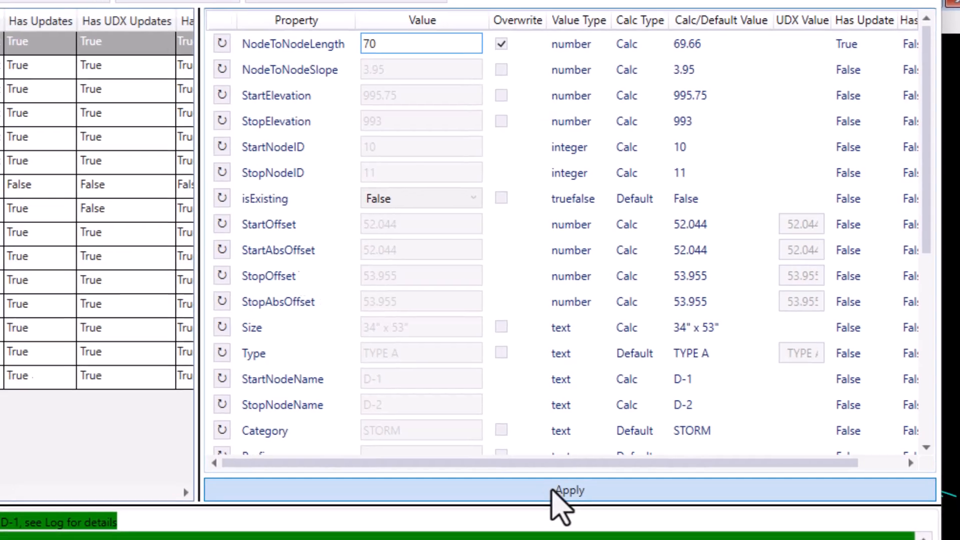
{"action": "left_click", "coordinate": [555, 491]}
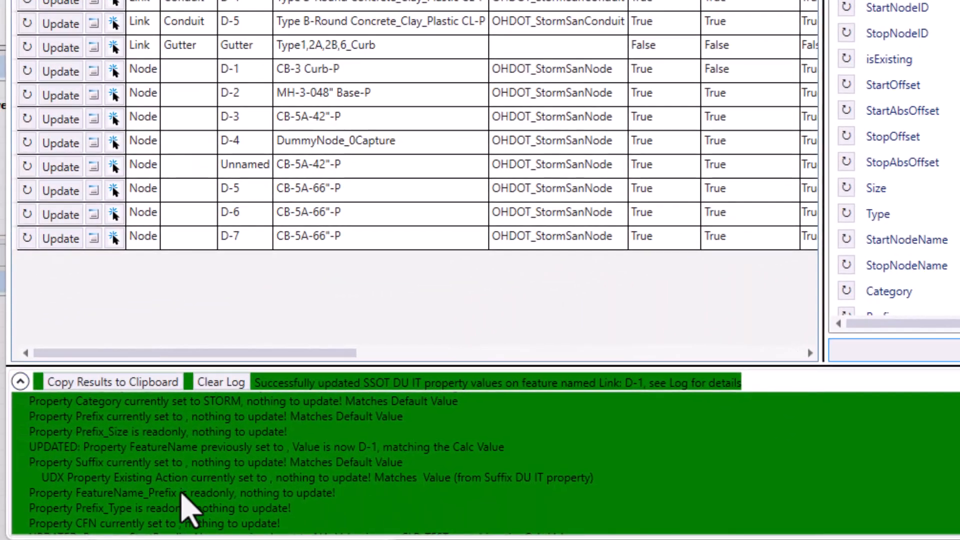
Find the log entry recording the NodeToNodeLength overwrite on conduit D-1.
{"action": "scroll", "coordinate": [268, 472], "scroll_direction": "down", "scroll_amount": 5}
{"action": "scroll", "coordinate": [295, 481], "scroll_direction": "up", "scroll_amount": 10}
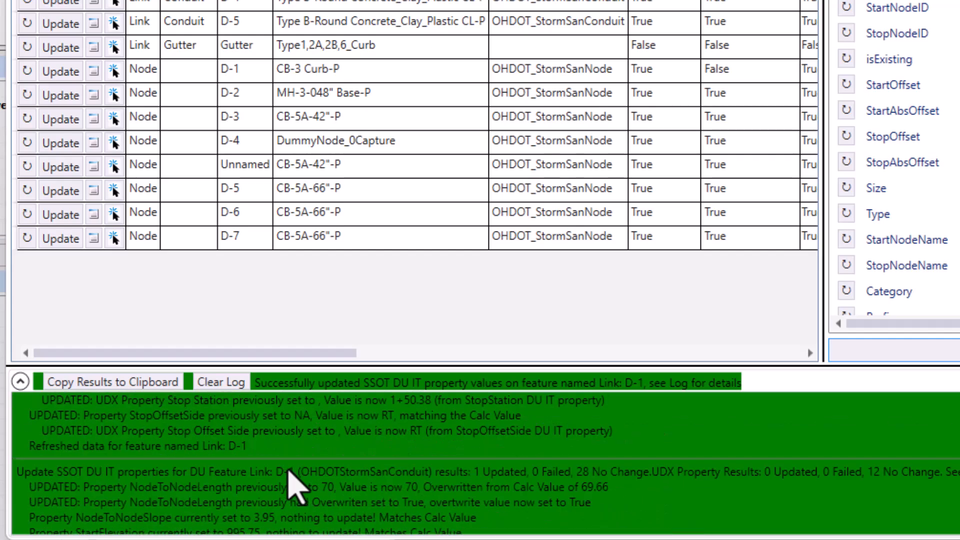
{"action": "left_click", "coordinate": [462, 478]}
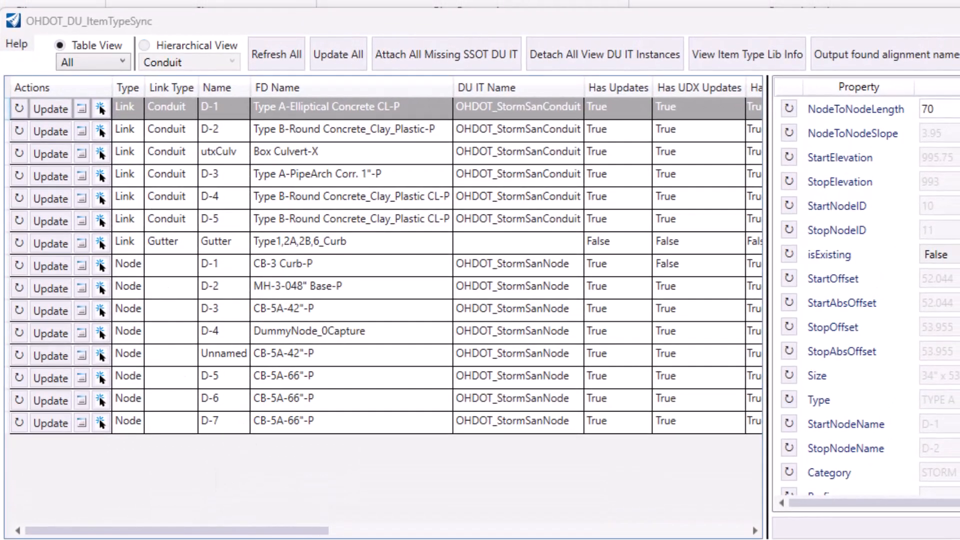
Select node D-7 and refresh the data for all features.
{"action": "left_click", "coordinate": [284, 422]}
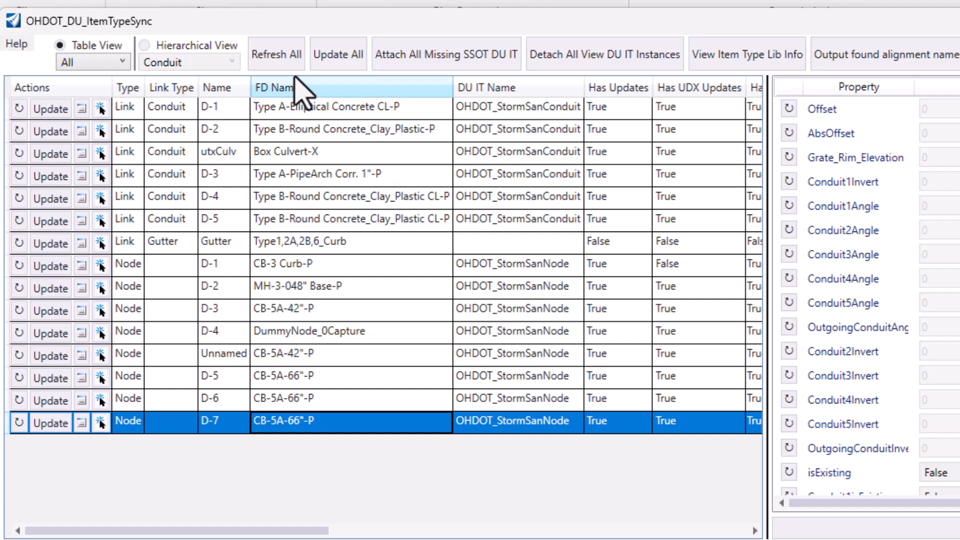
{"action": "left_click", "coordinate": [294, 69]}
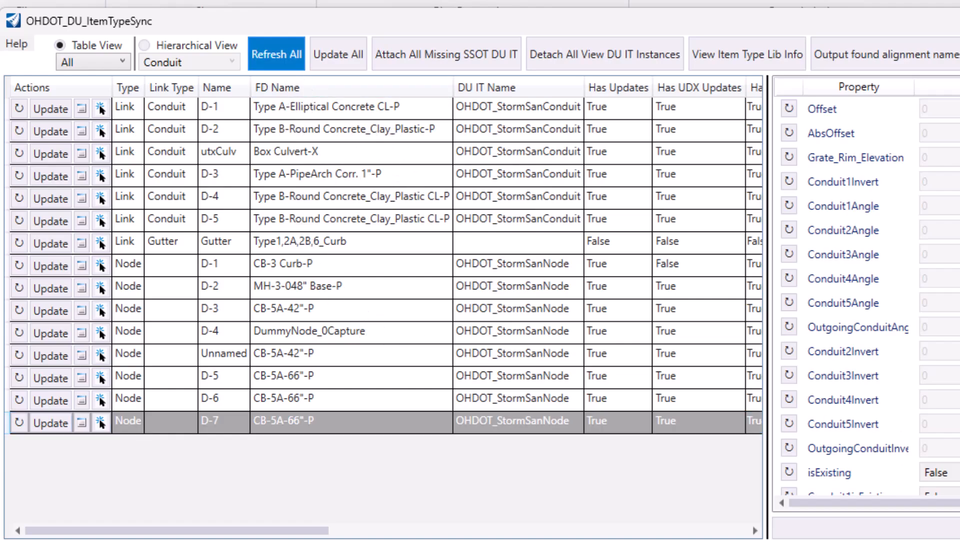
Select conduit D-1 after viewing conduit D-2, and compare its overwritten NodeToNodeLength with the calculated value.
{"action": "left_click", "coordinate": [335, 132]}
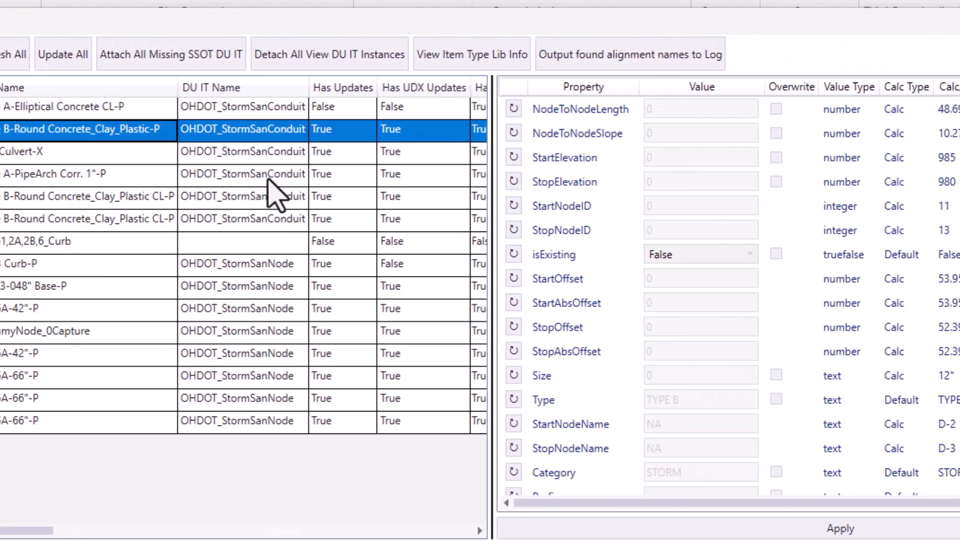
{"action": "left_click", "coordinate": [141, 153]}
{"action": "left_click", "coordinate": [132, 129]}
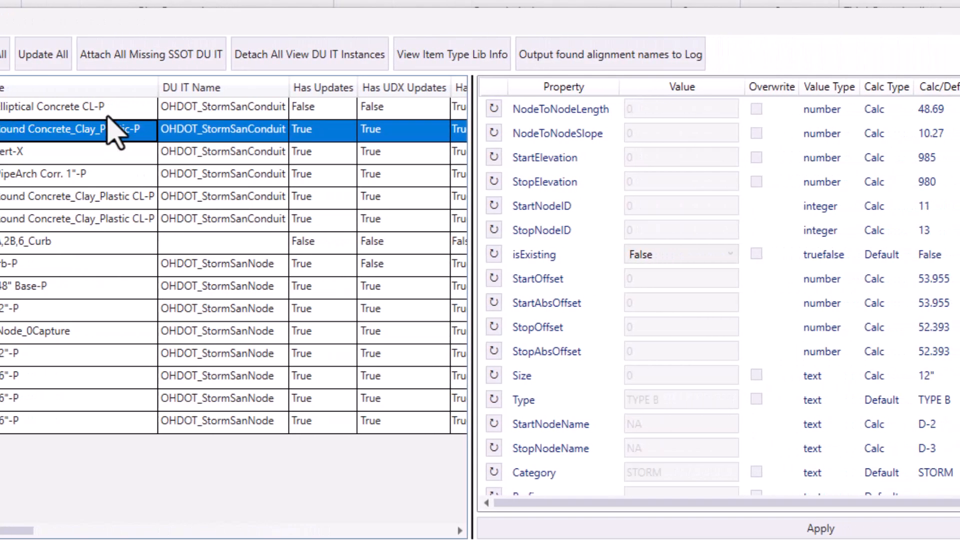
{"action": "left_click", "coordinate": [127, 113]}
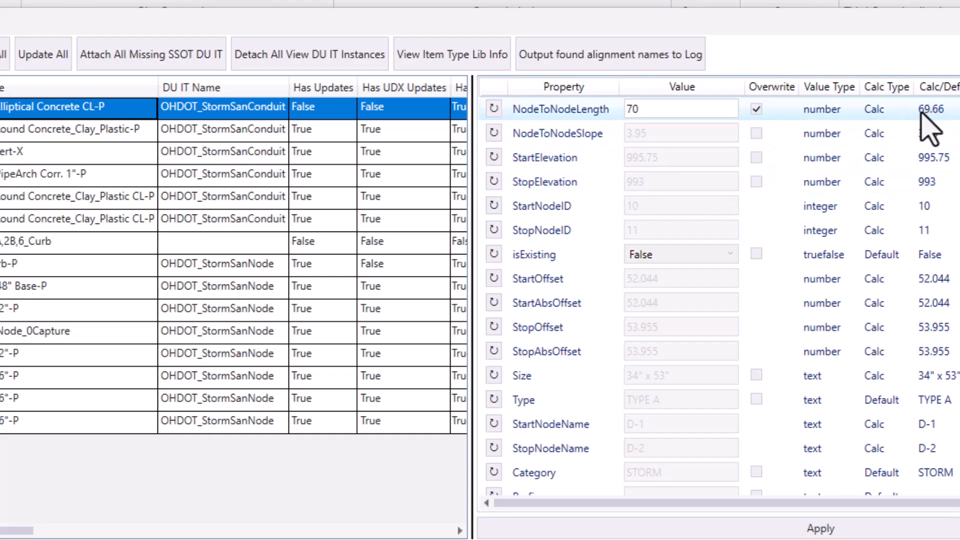
{"action": "left_click", "coordinate": [662, 109]}
{"action": "double_click", "coordinate": [649, 110]}
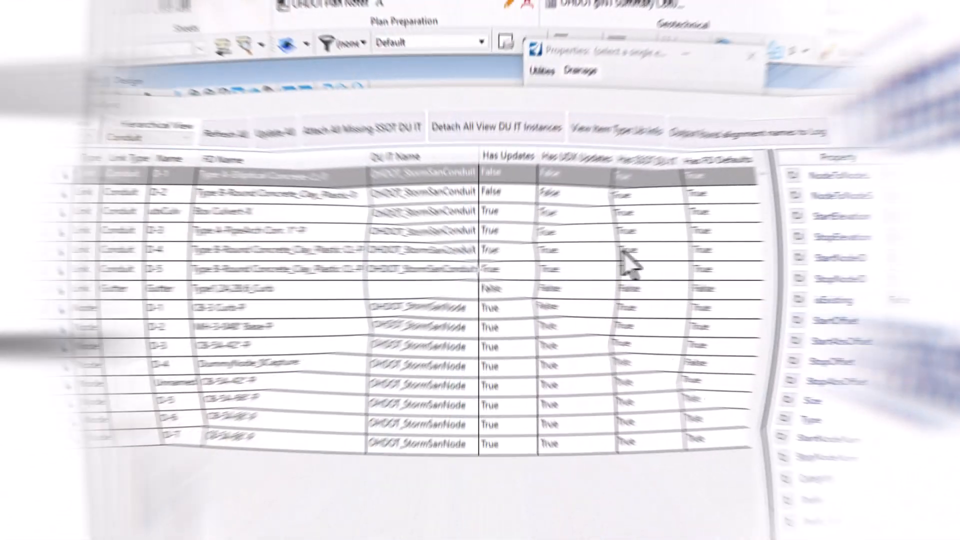
Switch to the hierarchical conduit view, narrow the tool window, and view the properties of several links and nodes, ending with node D-6.
{"action": "left_click", "coordinate": [98, 119]}
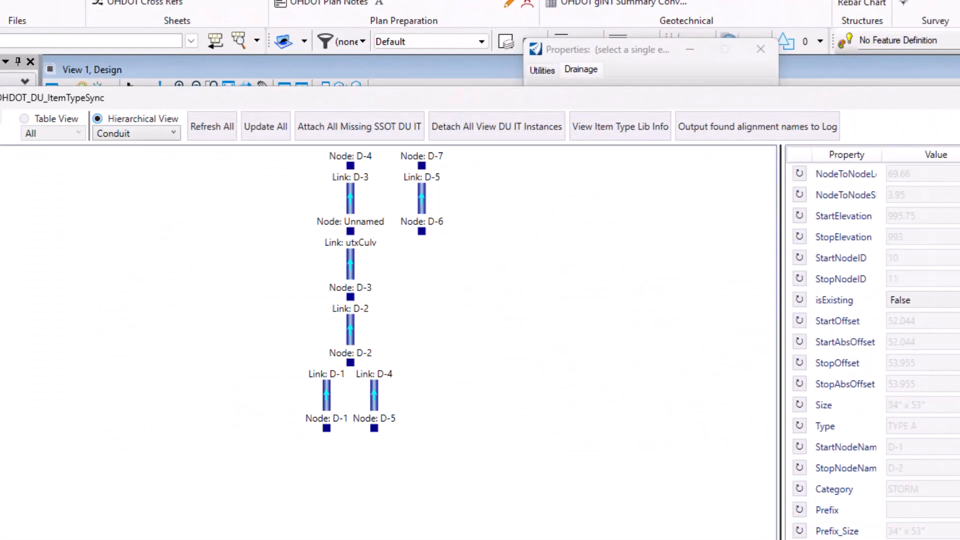
{"action": "left_click_drag", "start_coordinate": [959, 539], "coordinate": [847, 537]}
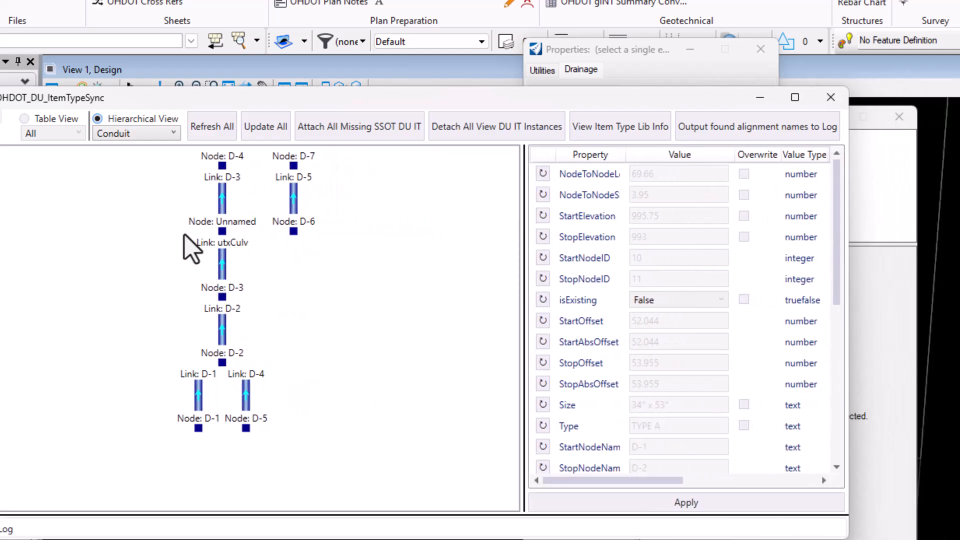
{"action": "left_click", "coordinate": [220, 196]}
{"action": "left_click", "coordinate": [299, 203]}
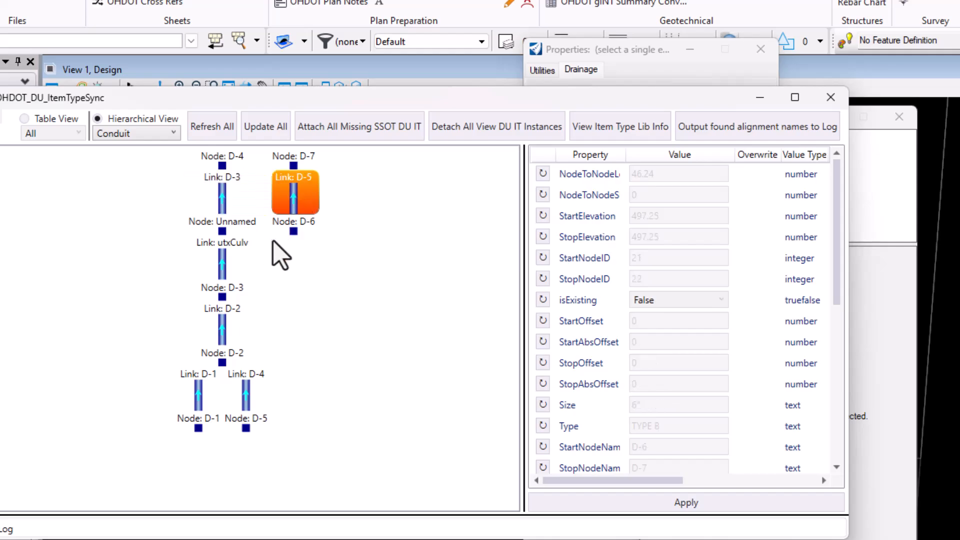
{"action": "left_click", "coordinate": [223, 231]}
{"action": "left_click", "coordinate": [221, 261]}
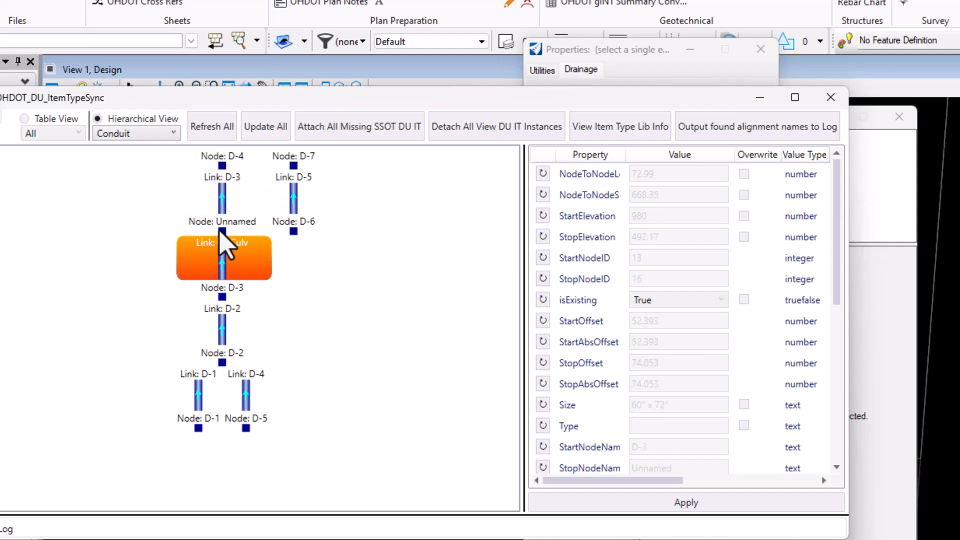
{"action": "left_click", "coordinate": [292, 229]}
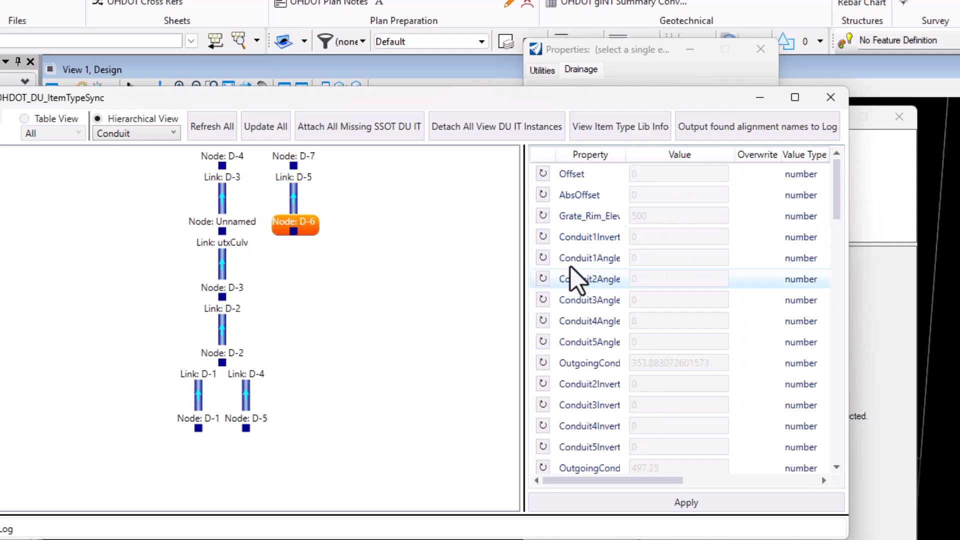
Widen the property grid, view link D-5's properties, and bring up the actions and details of link D-3.
{"action": "left_click_drag", "start_coordinate": [524, 268], "coordinate": [420, 268]}
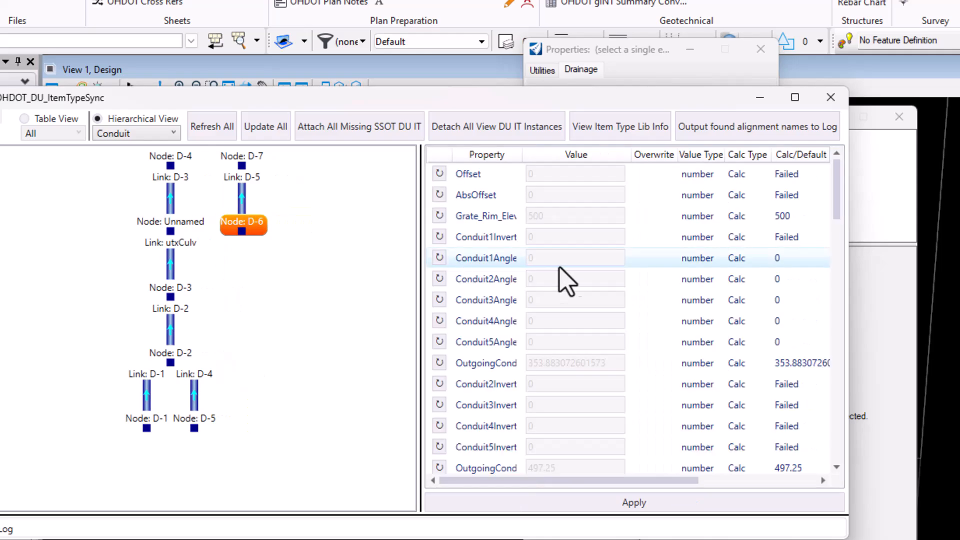
{"action": "left_click", "coordinate": [240, 206]}
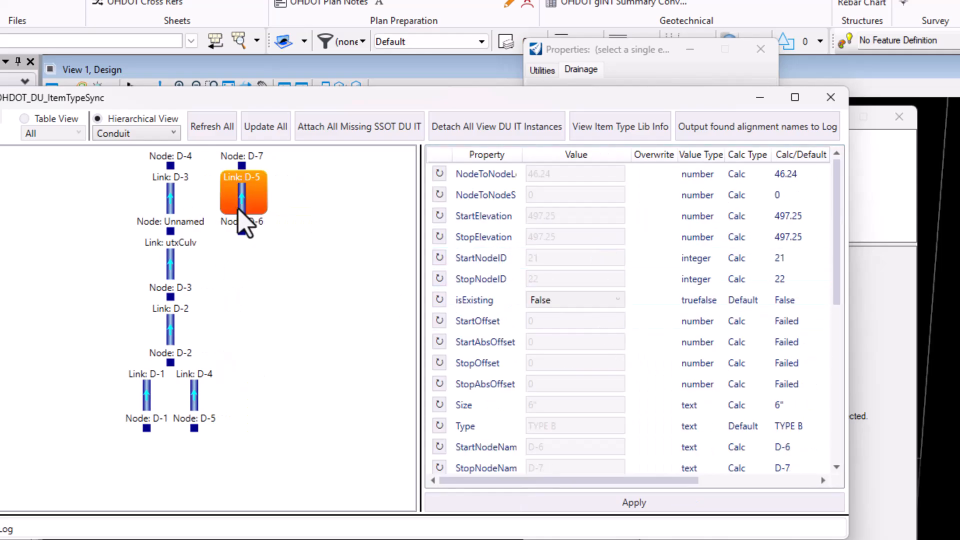
{"action": "left_click", "coordinate": [171, 208]}
{"action": "right_click", "coordinate": [175, 201]}
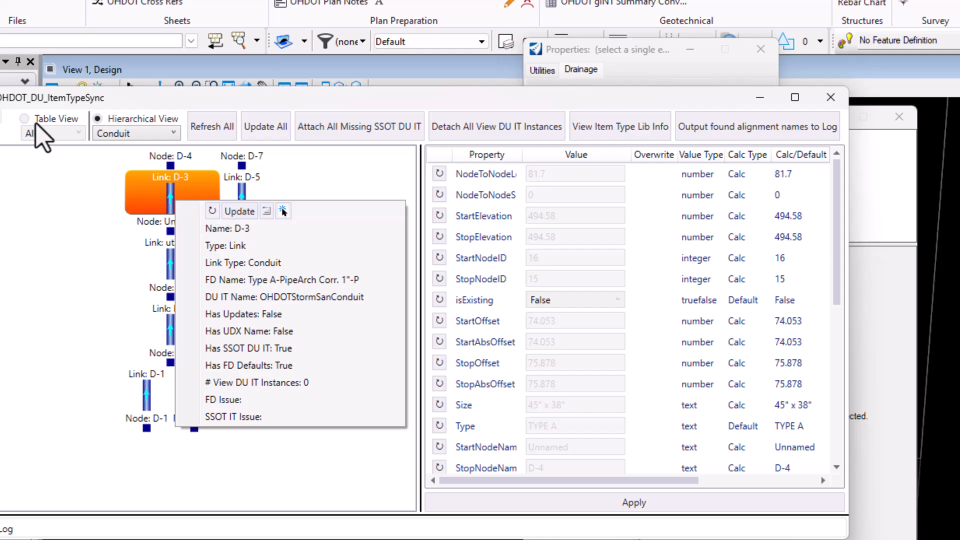
Examine the Size property's ConduitShape lookup rules and their formats in the conduit item type library information.
{"action": "left_click", "coordinate": [29, 283]}
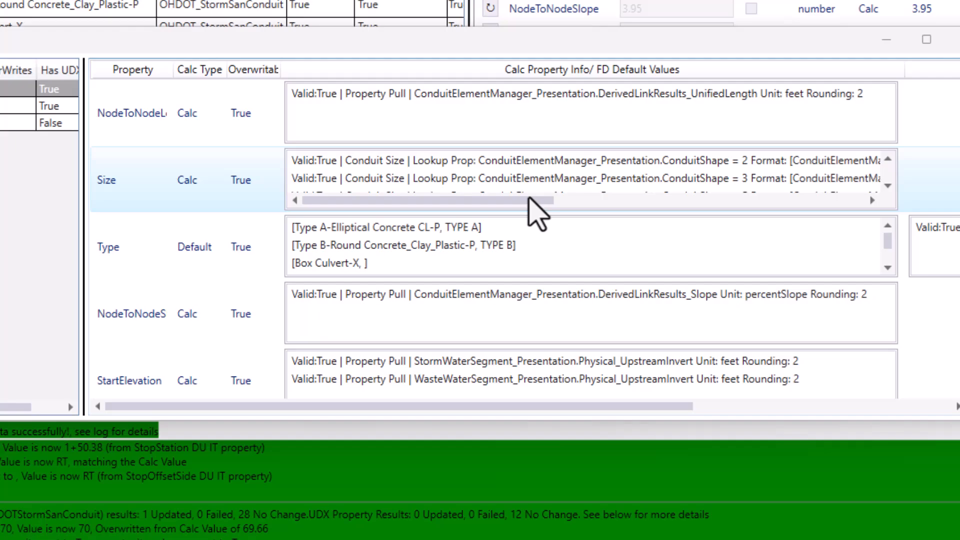
{"action": "left_click_drag", "start_coordinate": [530, 199], "coordinate": [579, 229]}
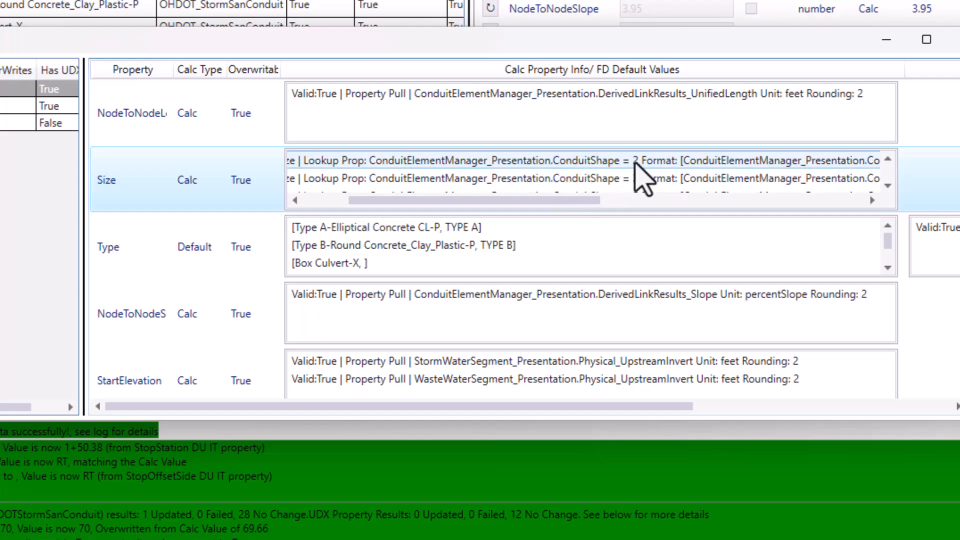
{"action": "scroll", "coordinate": [631, 169], "scroll_direction": "up", "scroll_amount": 5}
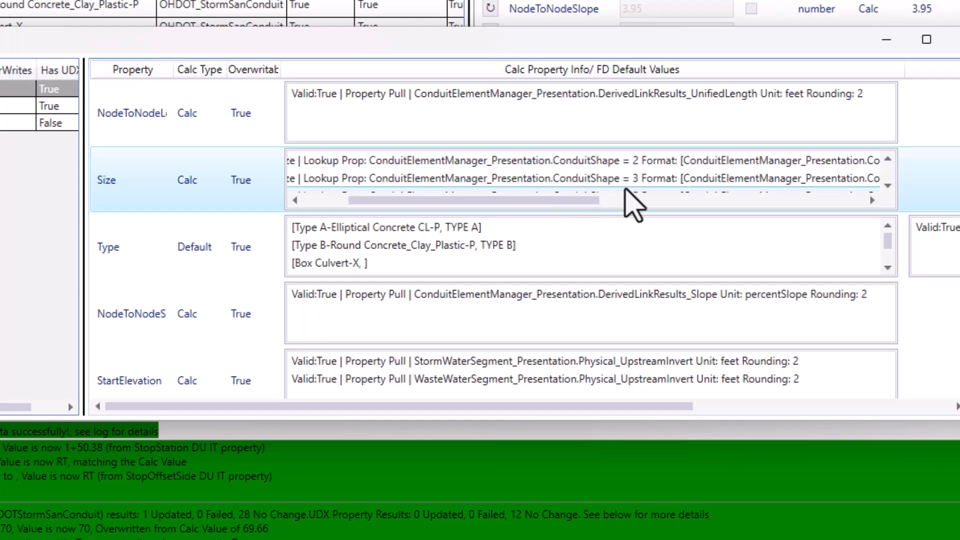
{"action": "left_click", "coordinate": [888, 186]}
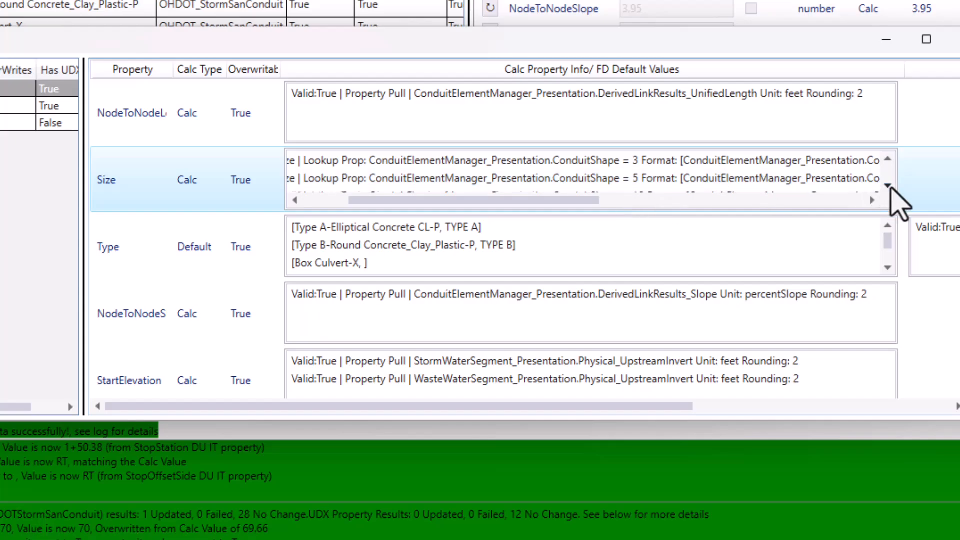
{"action": "left_click", "coordinate": [887, 185]}
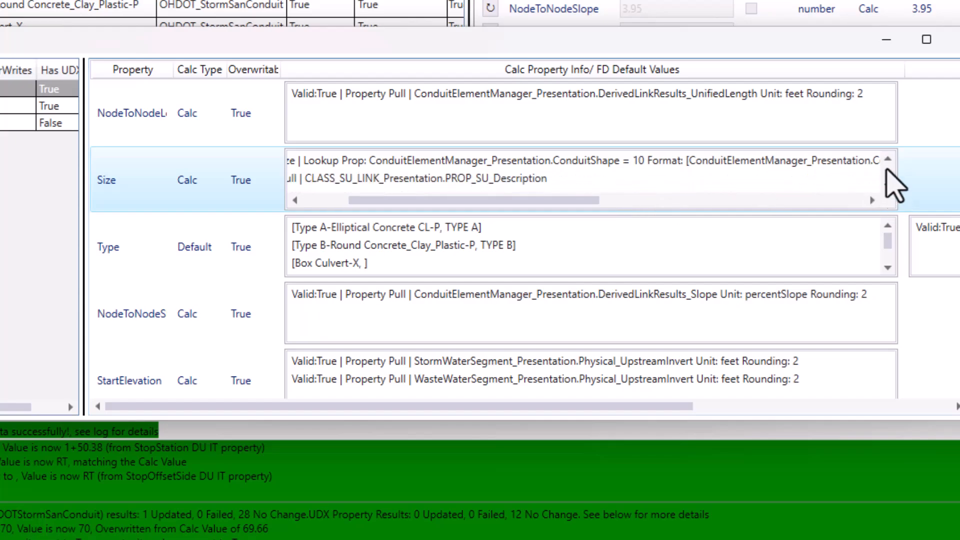
{"action": "left_click", "coordinate": [887, 160]}
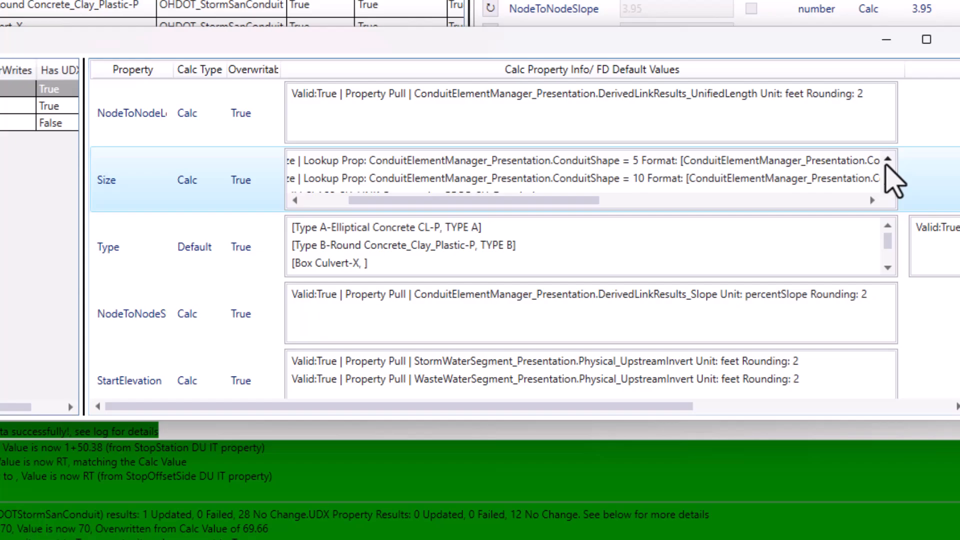
{"action": "left_click", "coordinate": [887, 160]}
{"action": "left_click", "coordinate": [887, 160]}
{"action": "left_click_drag", "start_coordinate": [525, 201], "coordinate": [645, 205]}
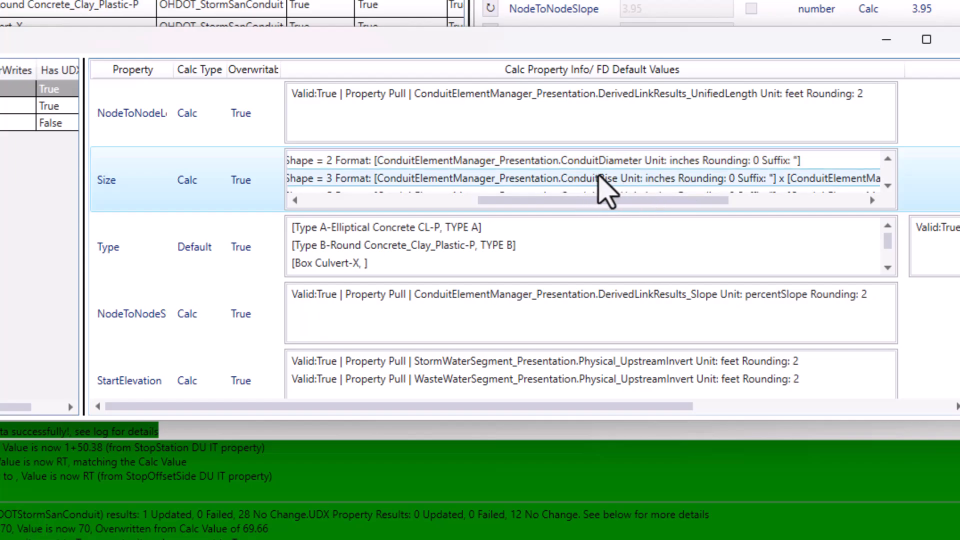
Read the rest of the Size property's format for ConduitShape 3, covering the ConduitRise units, rounding and suffix.
{"action": "left_click_drag", "start_coordinate": [700, 201], "coordinate": [710, 203]}
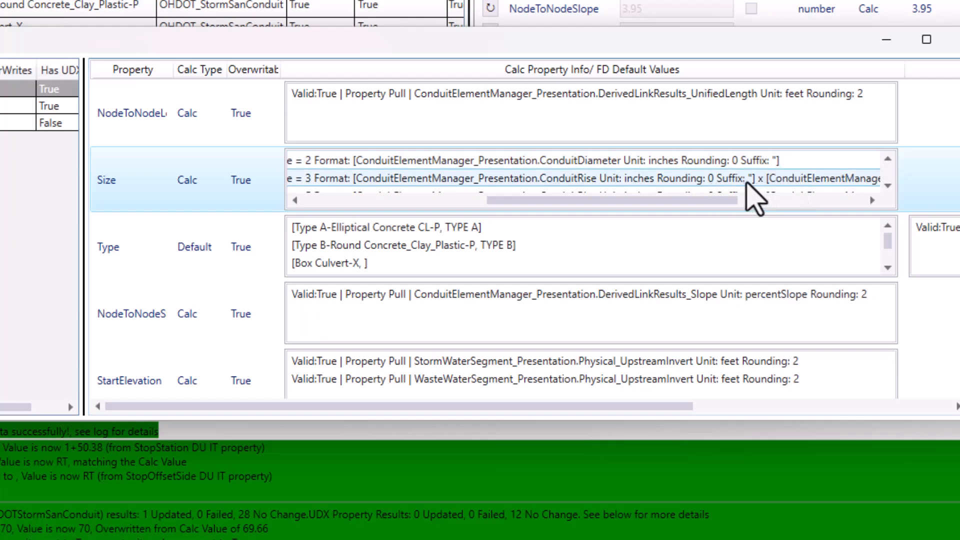
{"action": "left_click_drag", "start_coordinate": [715, 200], "coordinate": [733, 200]}
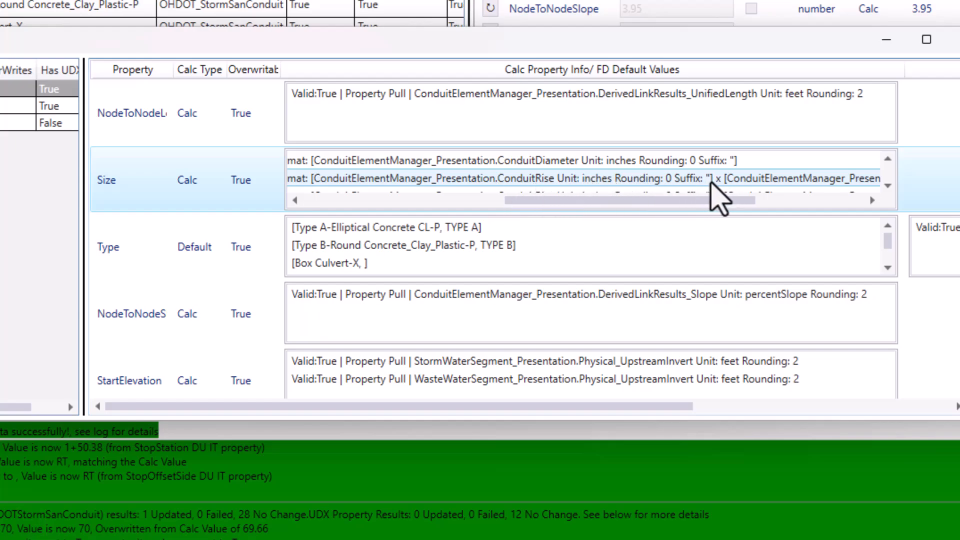
{"action": "left_click_drag", "start_coordinate": [723, 201], "coordinate": [475, 219]}
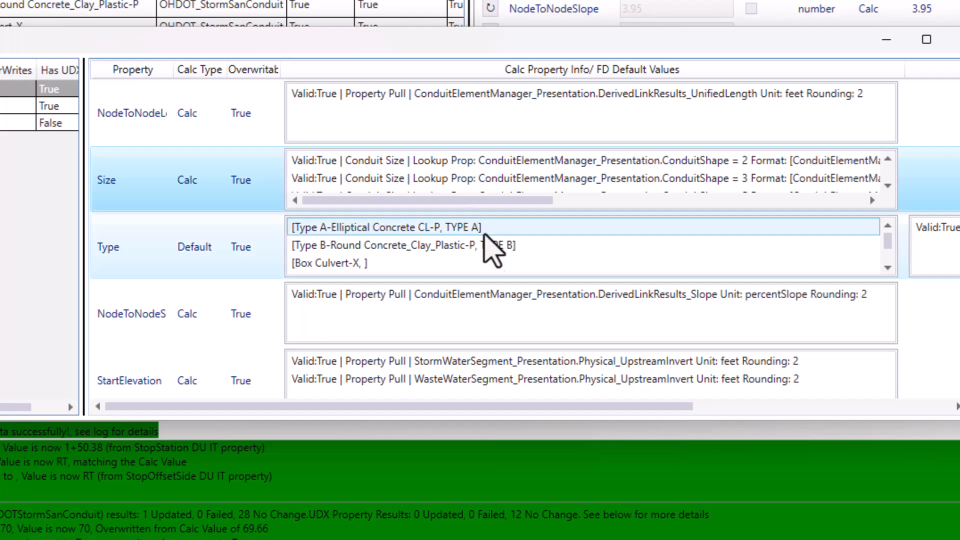
Review the conduit item type's default values from Type through Suffix, and examine the StartBaselineName rule that pulls from the start node.
{"action": "scroll", "coordinate": [557, 246], "scroll_direction": "down", "scroll_amount": 1}
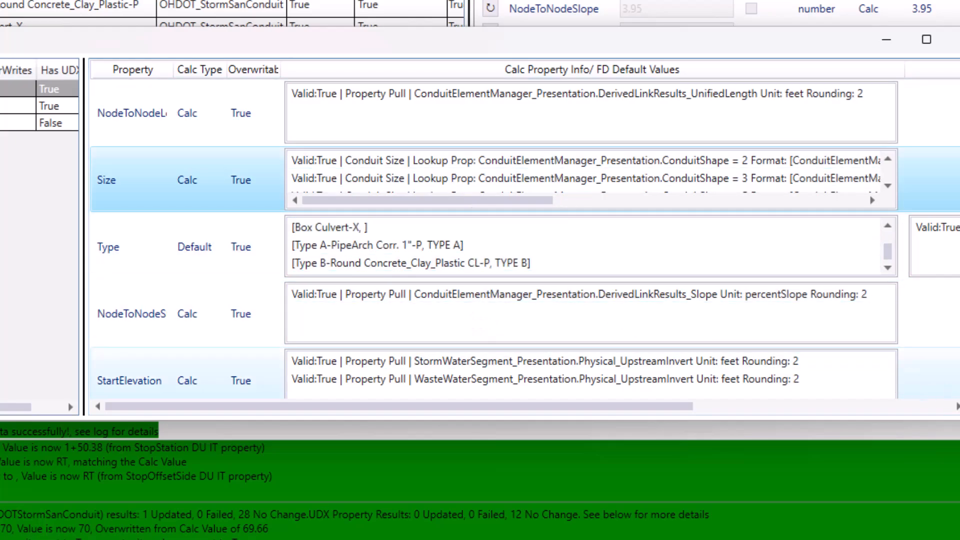
{"action": "scroll", "coordinate": [628, 310], "scroll_direction": "down", "scroll_amount": 1}
{"action": "scroll", "coordinate": [590, 240], "scroll_direction": "down", "scroll_amount": 5}
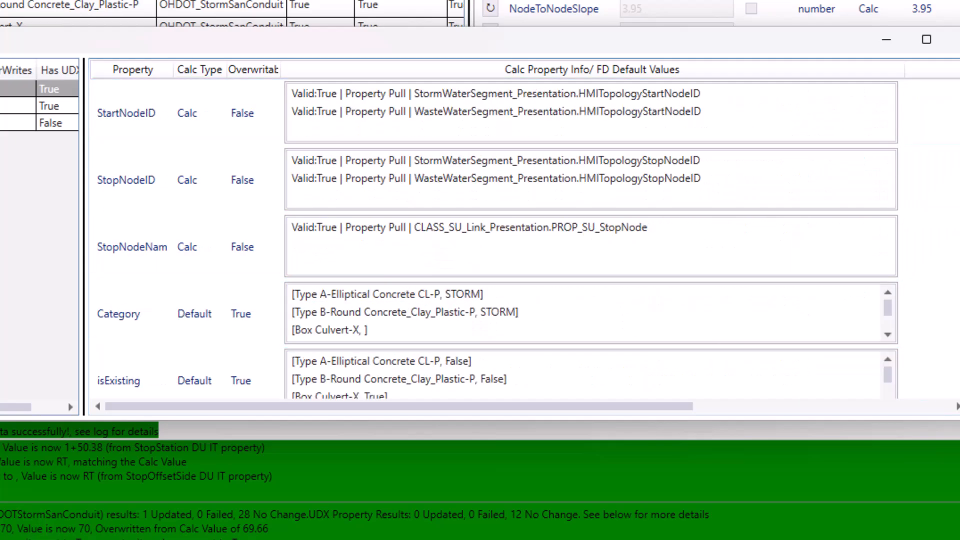
{"action": "scroll", "coordinate": [590, 240], "scroll_direction": "down", "scroll_amount": 2}
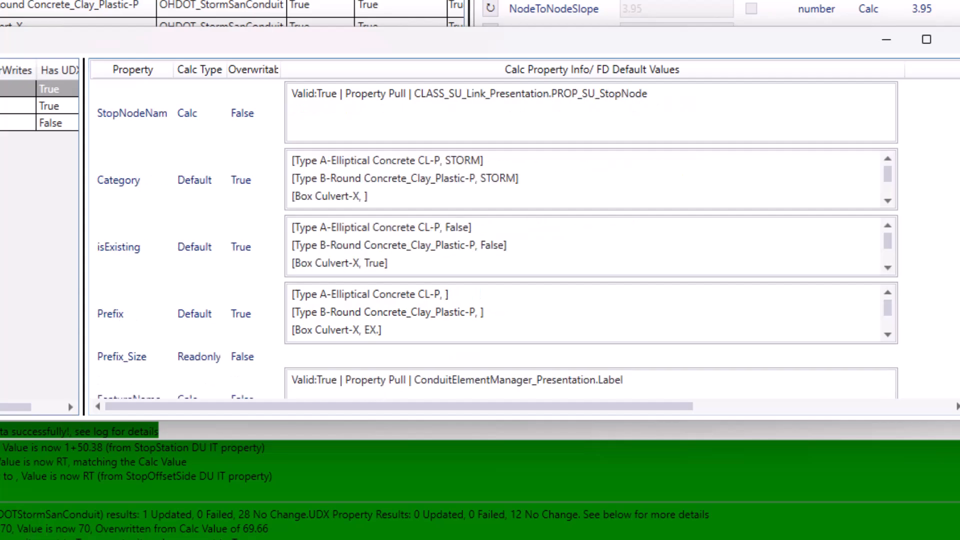
{"action": "scroll", "coordinate": [520, 230], "scroll_direction": "down", "scroll_amount": 2}
{"action": "scroll", "coordinate": [607, 355], "scroll_direction": "down", "scroll_amount": 3}
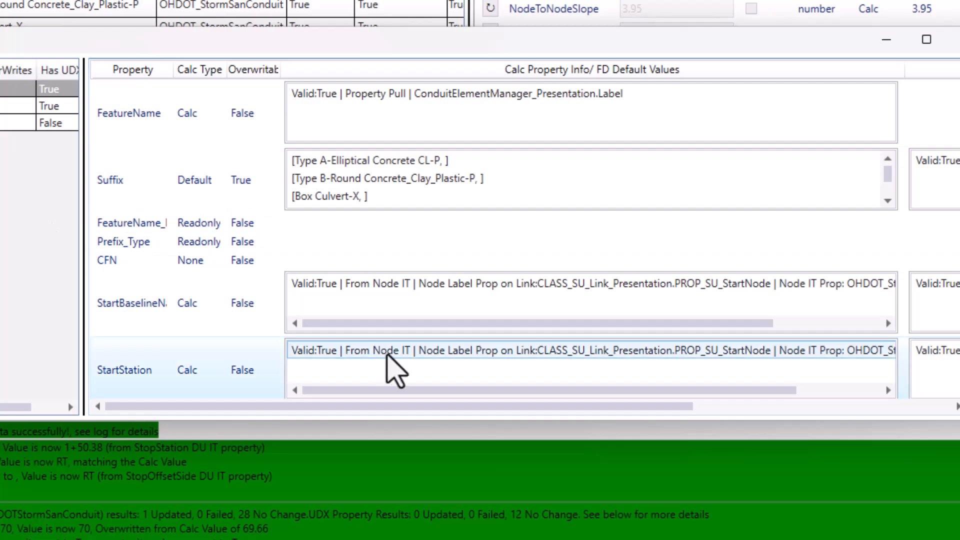
{"action": "left_click_drag", "start_coordinate": [580, 324], "coordinate": [732, 331]}
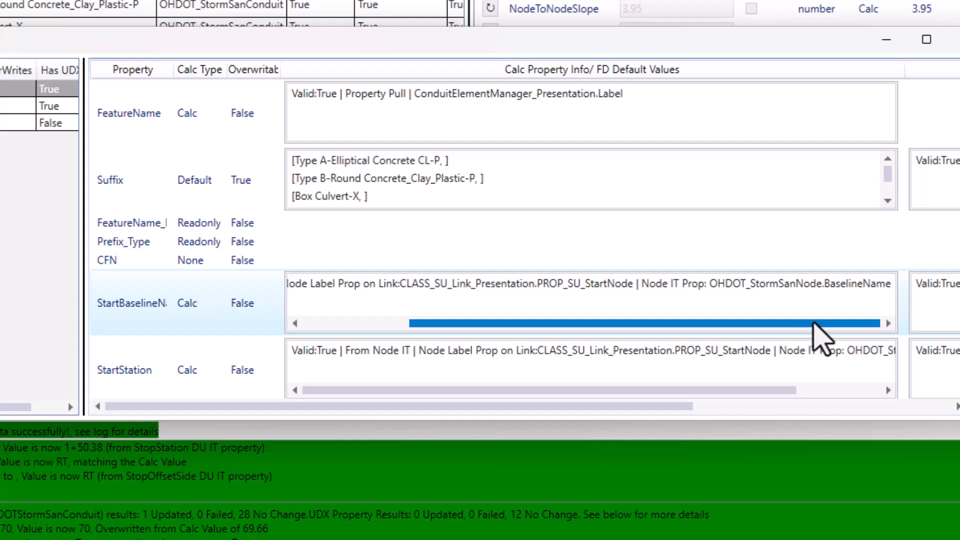
{"action": "left_click_drag", "start_coordinate": [822, 323], "coordinate": [530, 330]}
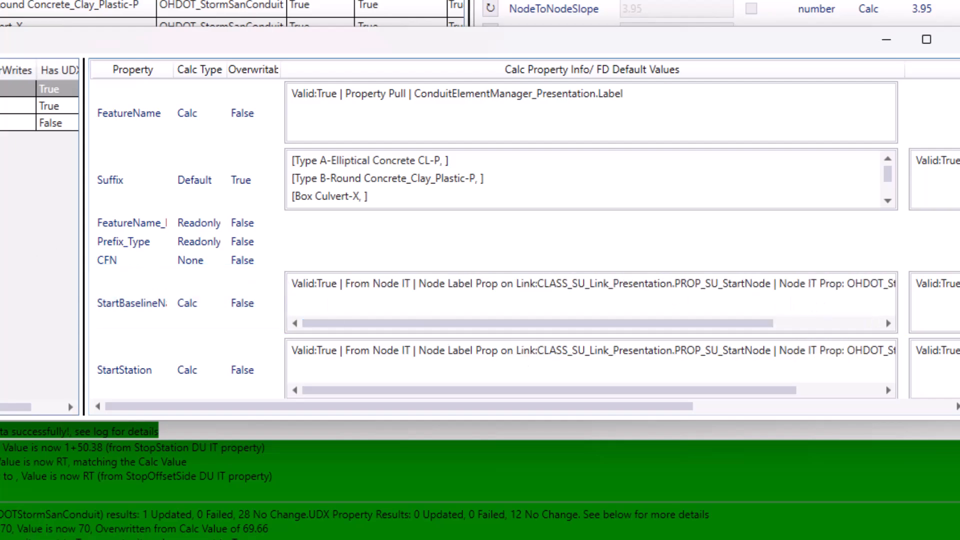
Show the node item type's library information and review its property calculation rules and defaults through the invert elevation.
{"action": "left_click", "coordinate": [5, 106]}
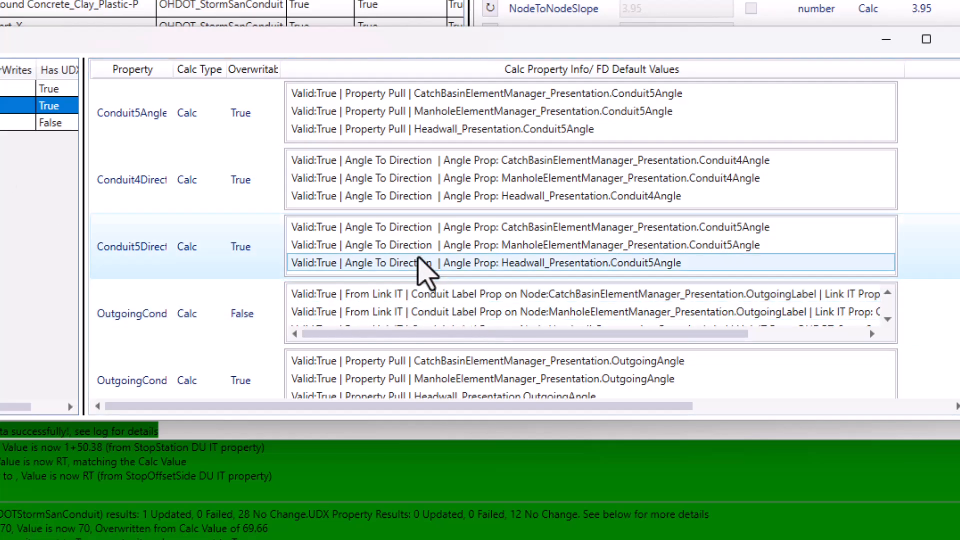
{"action": "scroll", "coordinate": [500, 235], "scroll_direction": "down", "scroll_amount": 6}
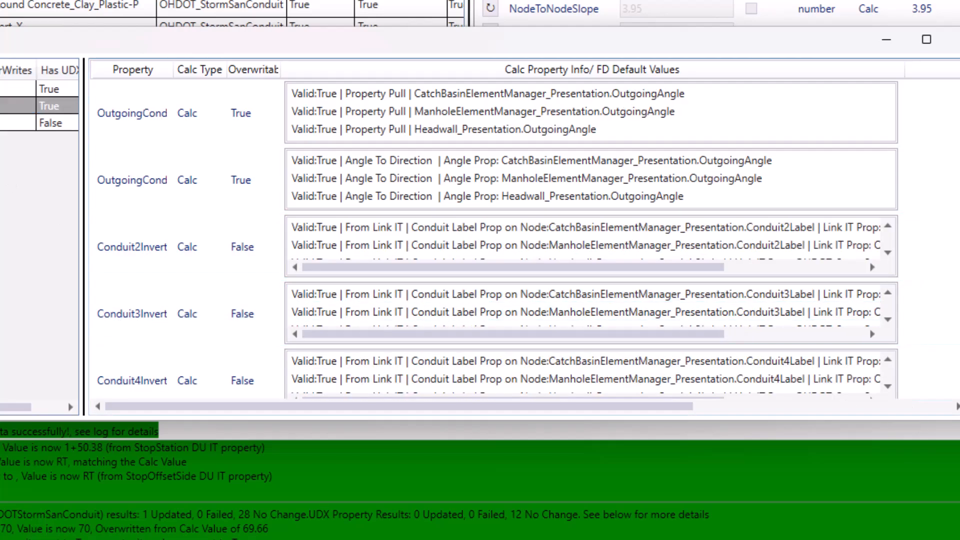
{"action": "scroll", "coordinate": [500, 235], "scroll_direction": "up", "scroll_amount": 5}
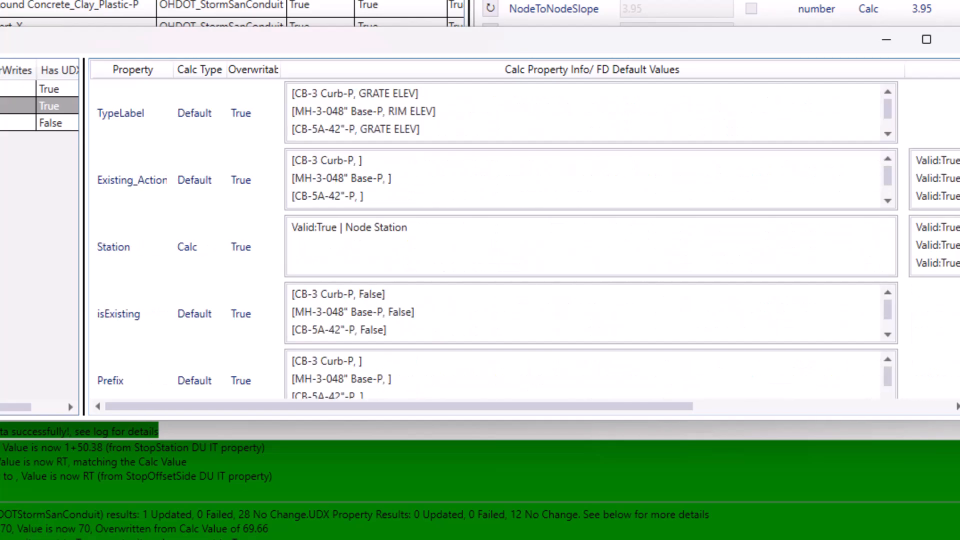
{"action": "scroll", "coordinate": [500, 235], "scroll_direction": "down", "scroll_amount": 8}
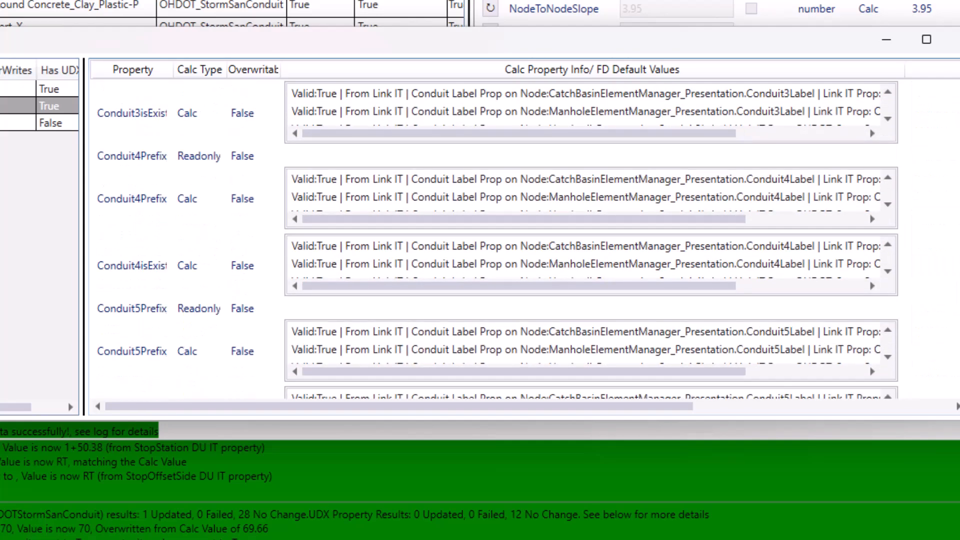
{"action": "scroll", "coordinate": [500, 235], "scroll_direction": "down", "scroll_amount": 4}
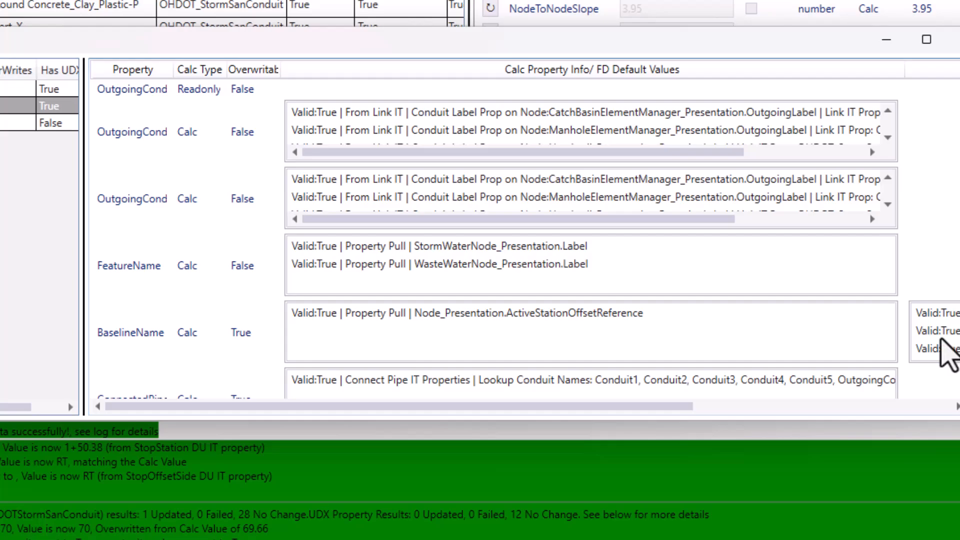
{"action": "scroll", "coordinate": [500, 235], "scroll_direction": "down", "scroll_amount": 2}
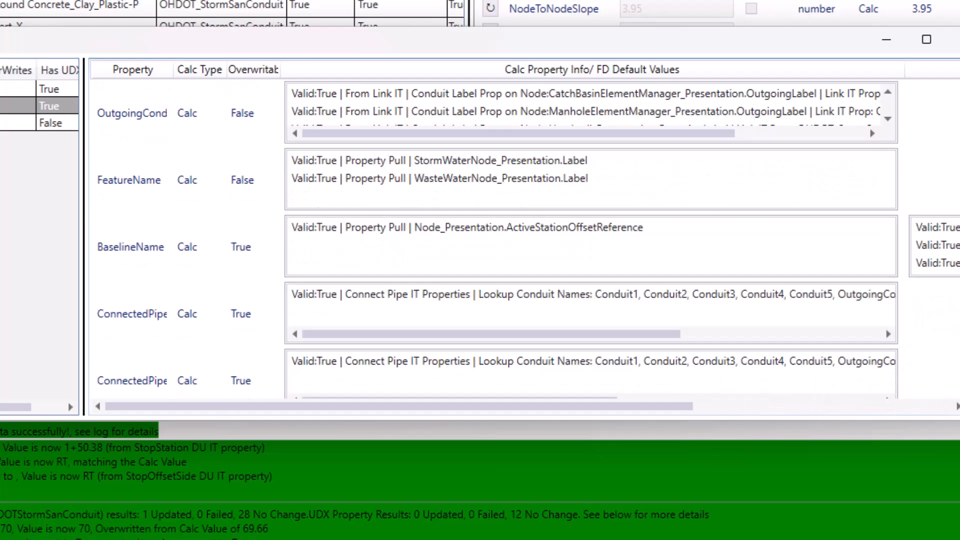
{"action": "scroll", "coordinate": [500, 235], "scroll_direction": "down", "scroll_amount": 2}
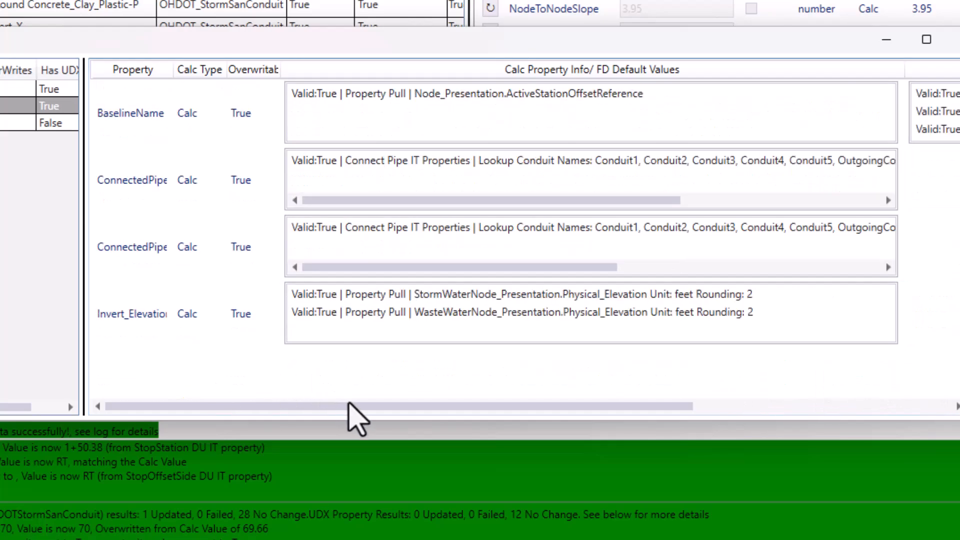